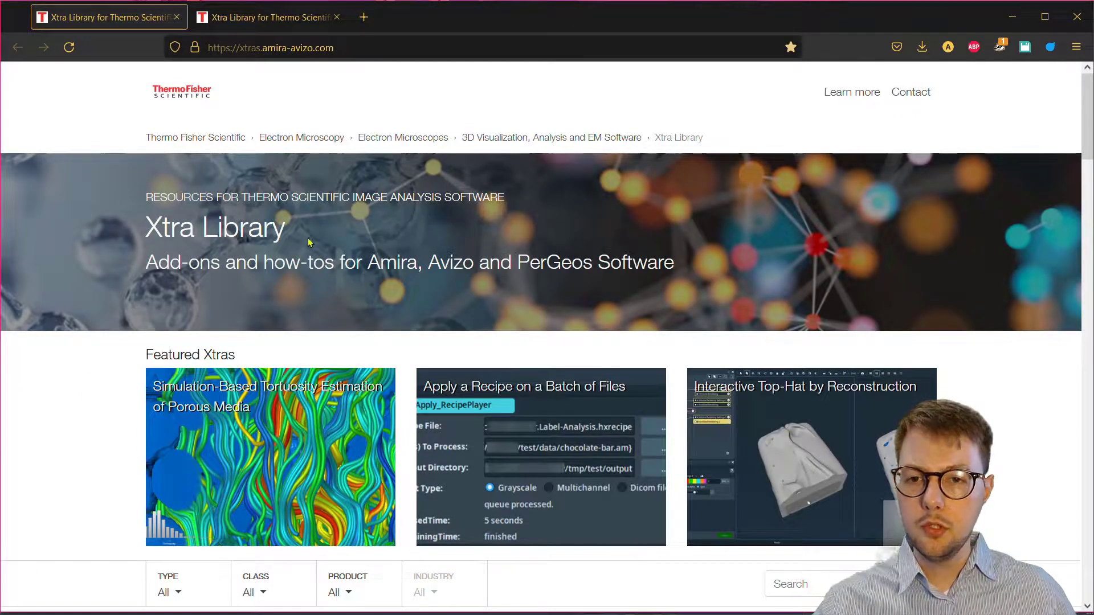
# Search the Xtra Library for 'tooth'.
pyautogui.scroll(-5, 94, 393)
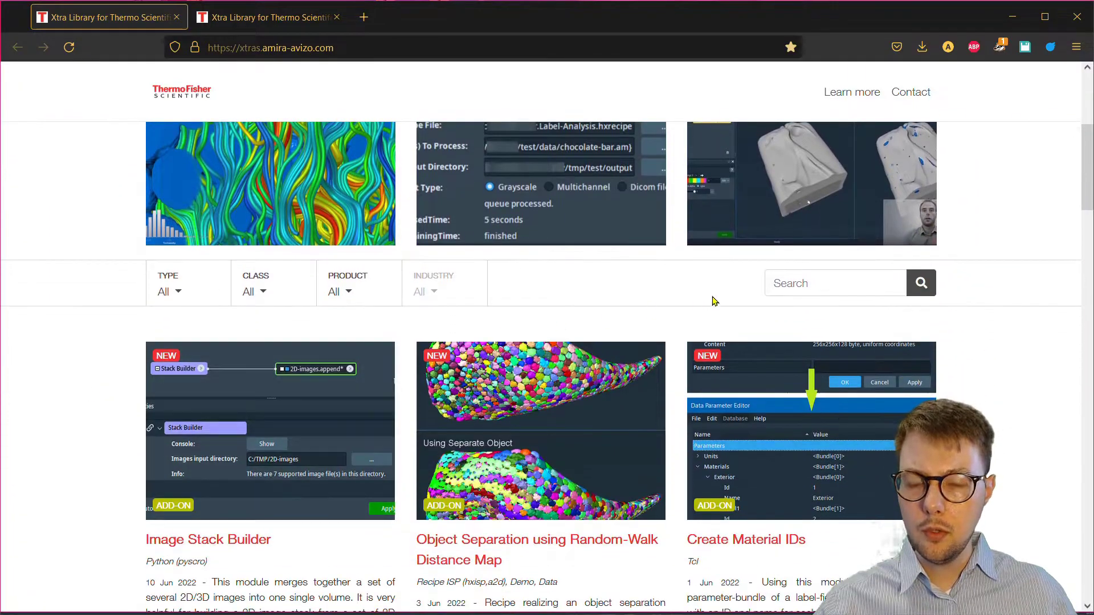
pyautogui.click(788, 289)
pyautogui.write('tooth')
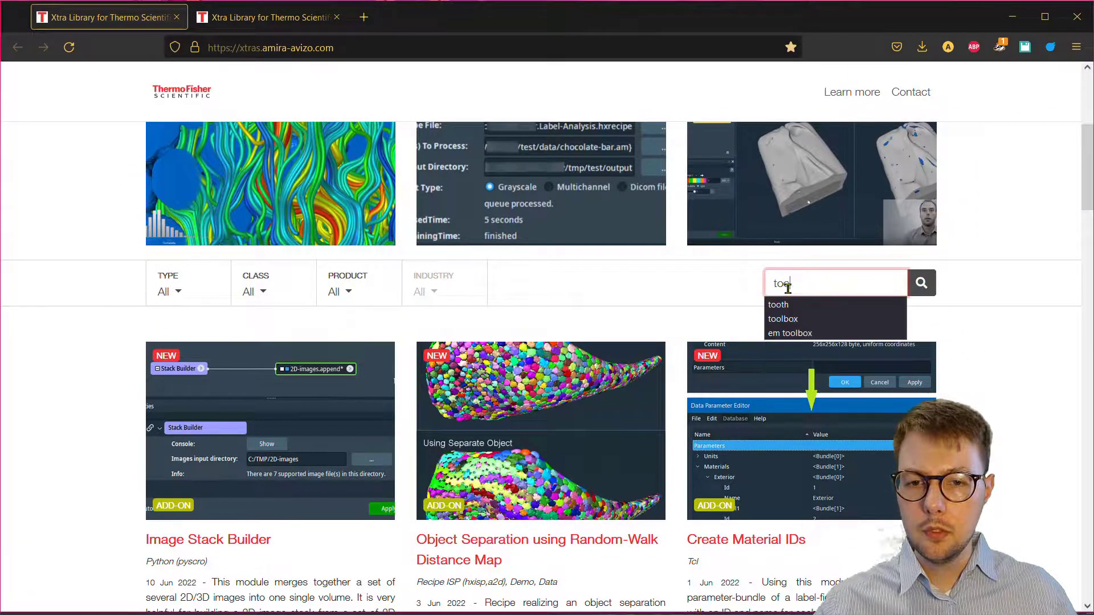
pyautogui.click(921, 283)
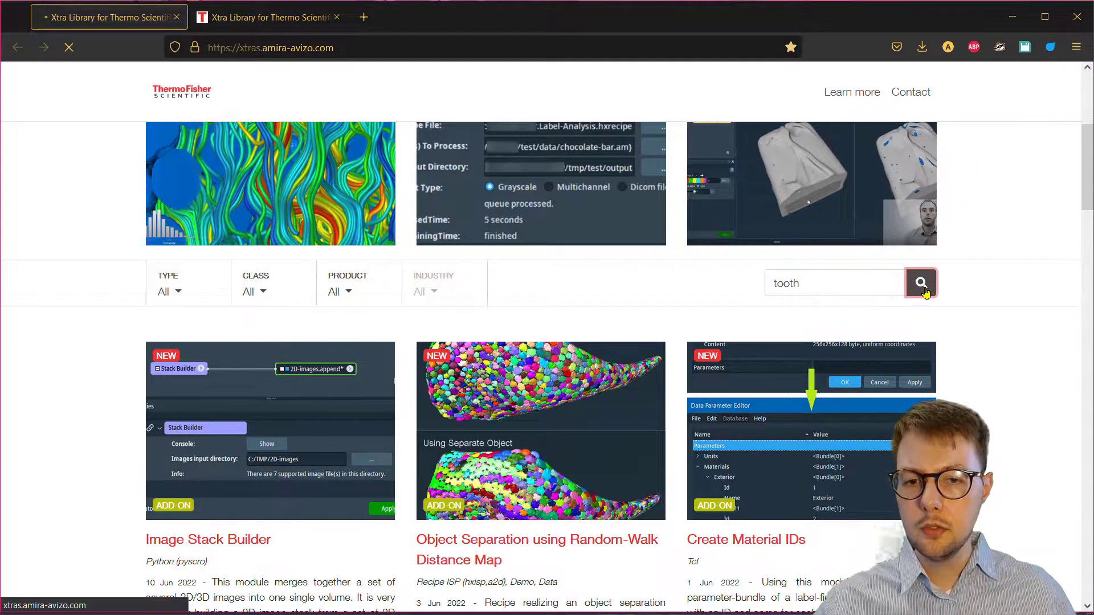
# Download the Molar Segmentation project from the results, then minimize the browser.
pyautogui.scroll(-4, 62, 417)
pyautogui.scroll(-2, 63, 416)
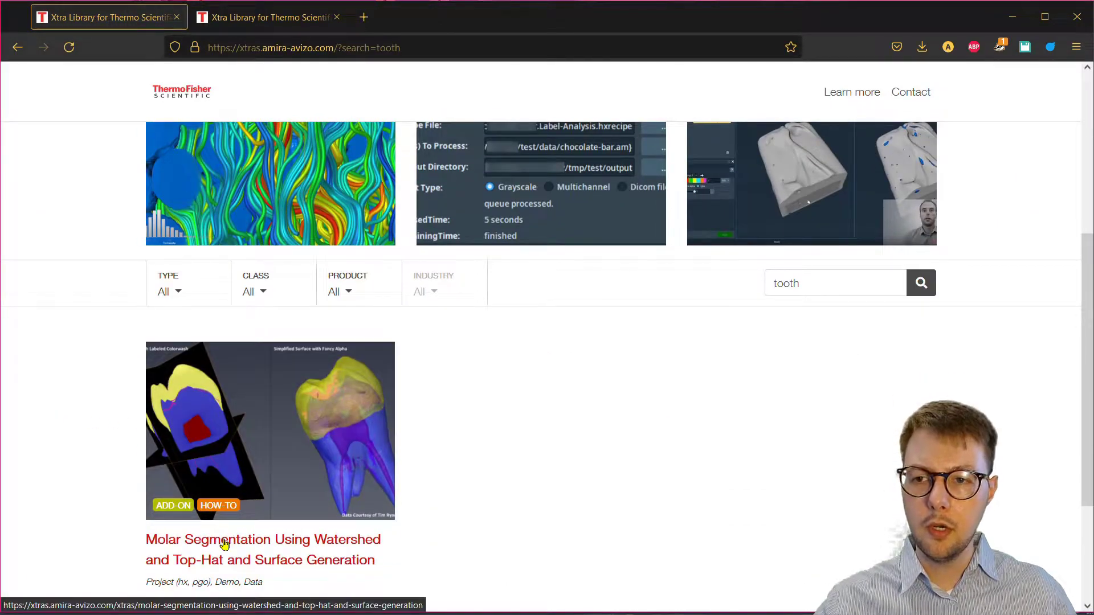
pyautogui.click(223, 543)
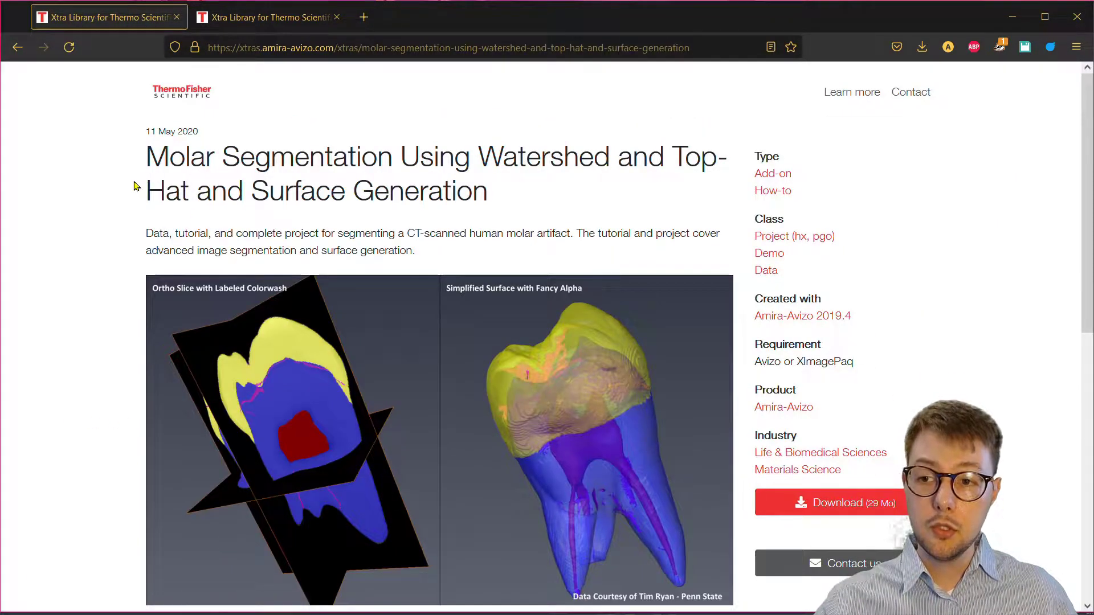
pyautogui.click(882, 504)
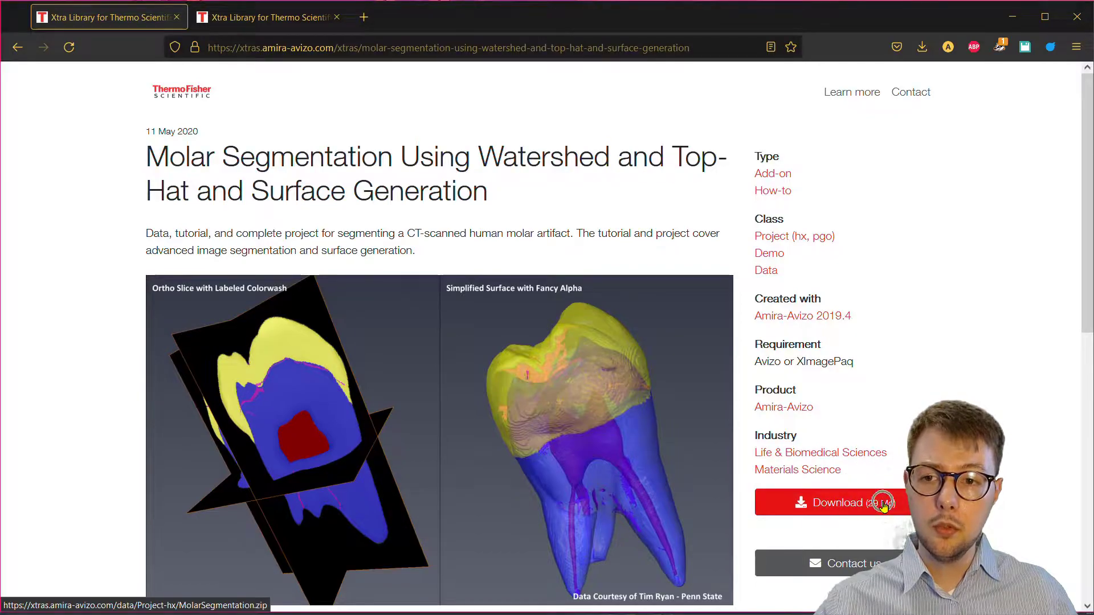
pyautogui.click(1013, 17)
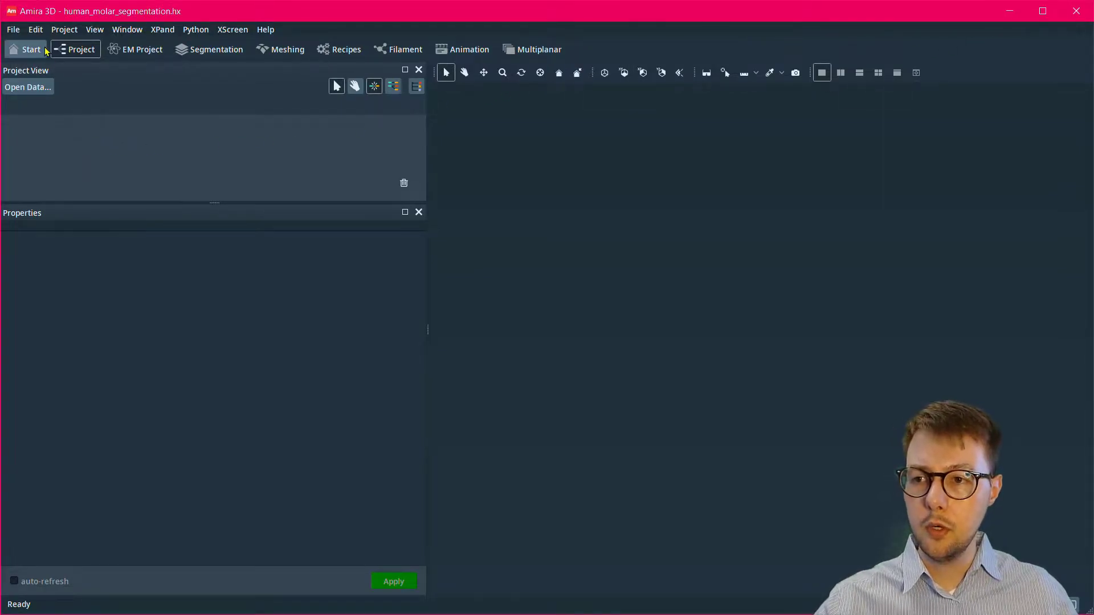
# Apply spatial-information-only units management with millimetre working units and micrometre display units.
pyautogui.click(36, 29)
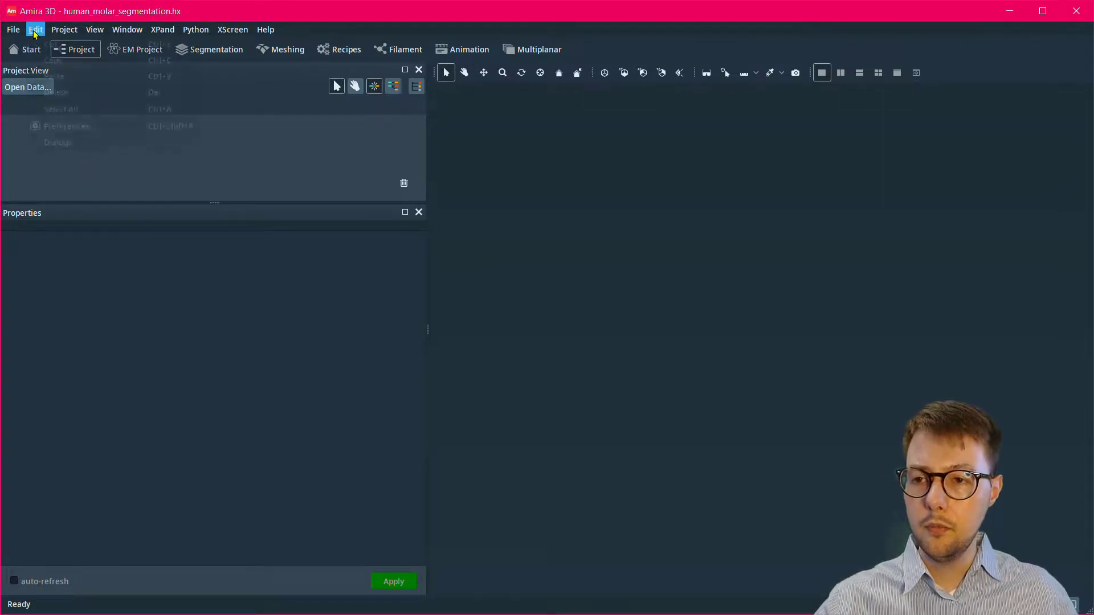
pyautogui.click(65, 128)
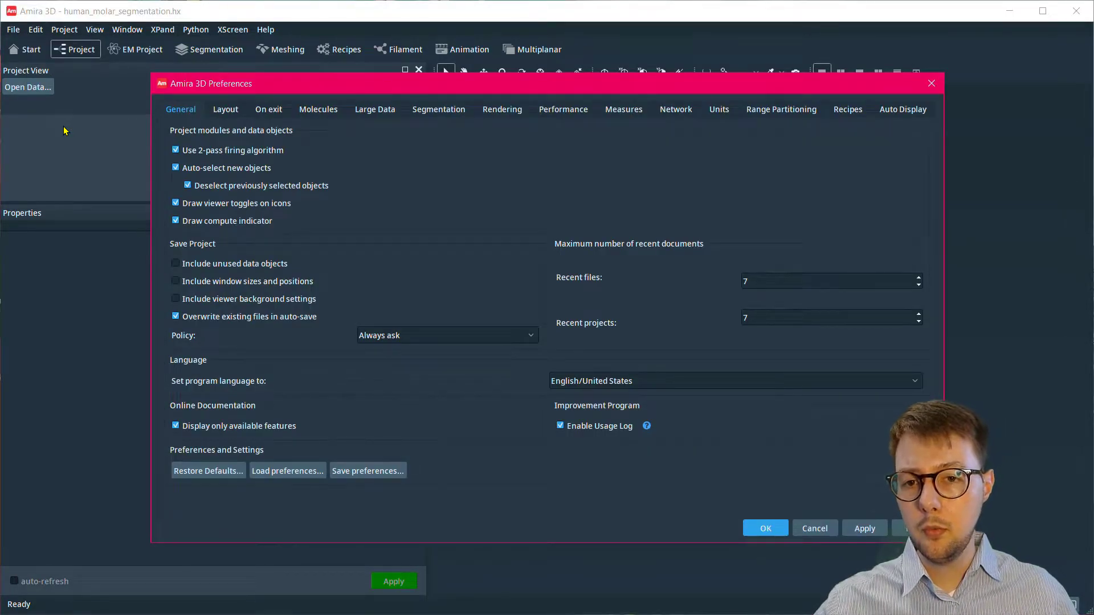
pyautogui.click(718, 111)
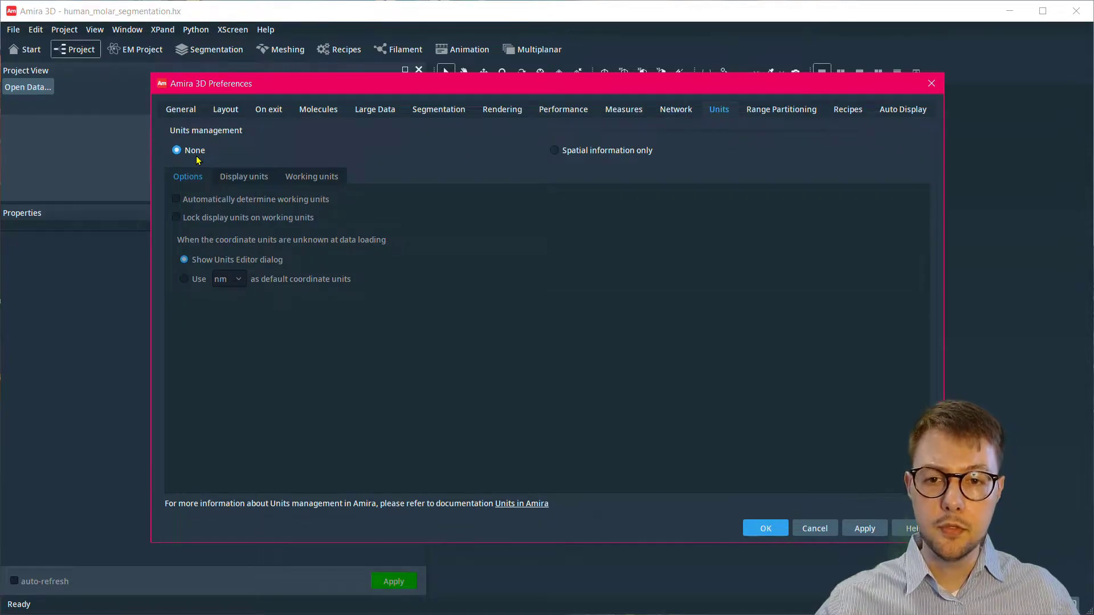
pyautogui.click(575, 154)
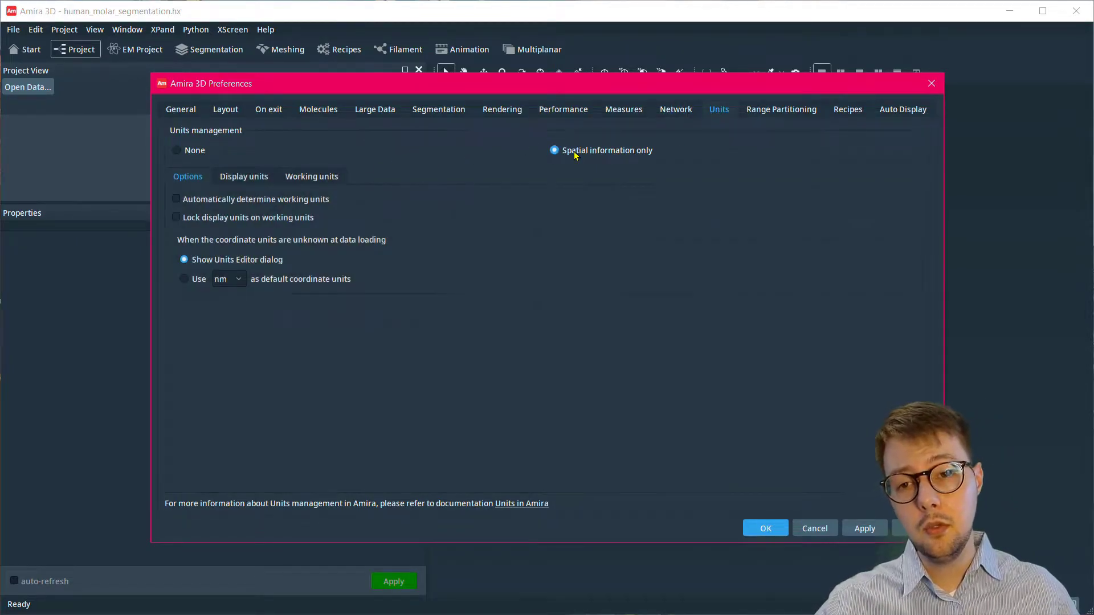
pyautogui.click(574, 155)
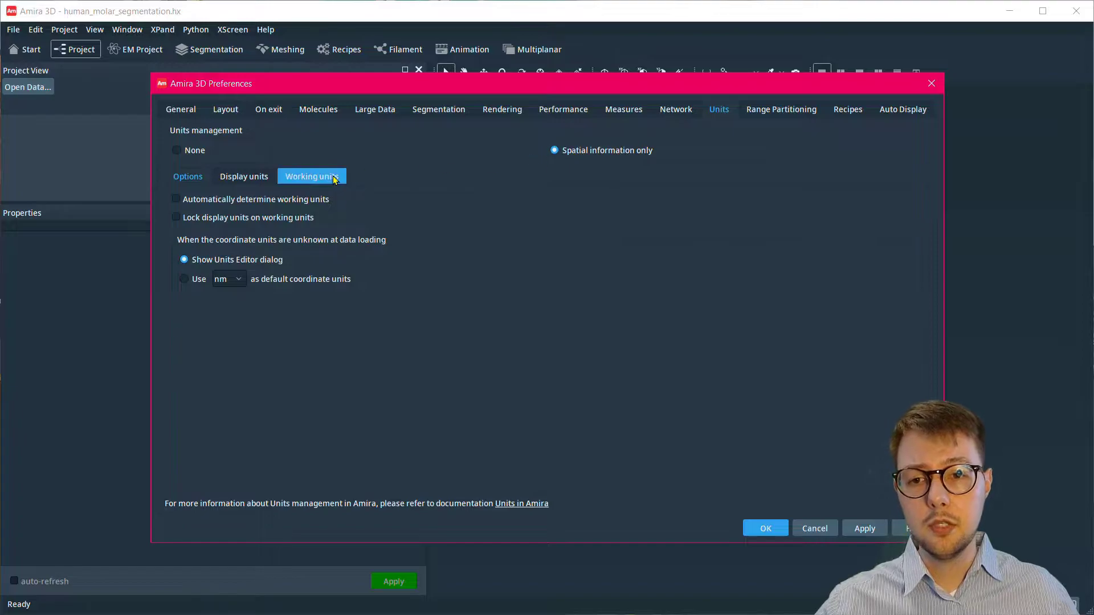
pyautogui.click(333, 179)
pyautogui.click(619, 218)
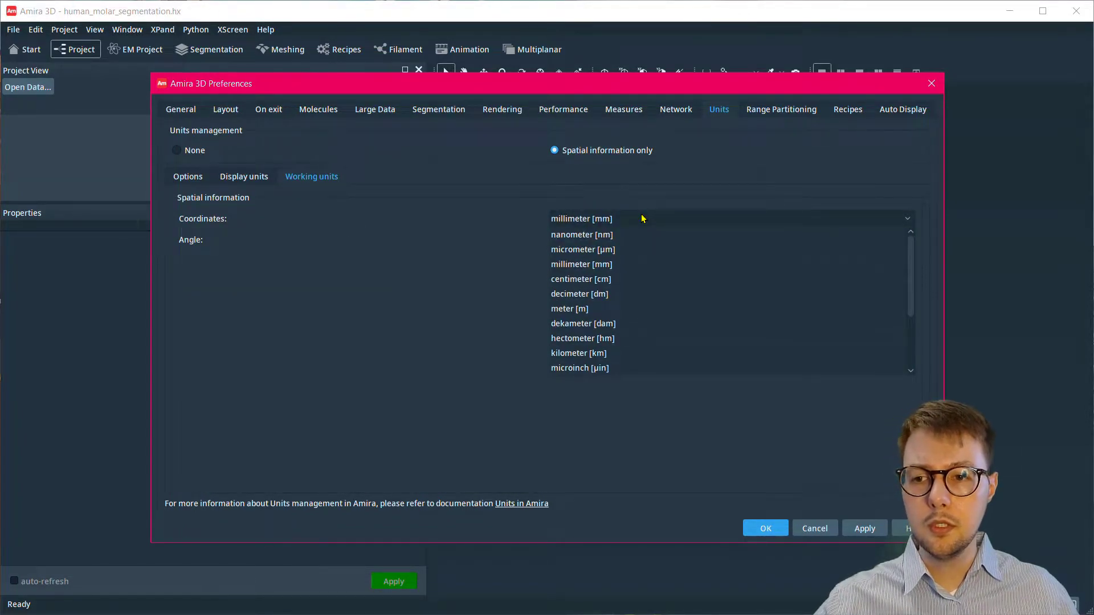
pyautogui.click(642, 218)
pyautogui.click(266, 176)
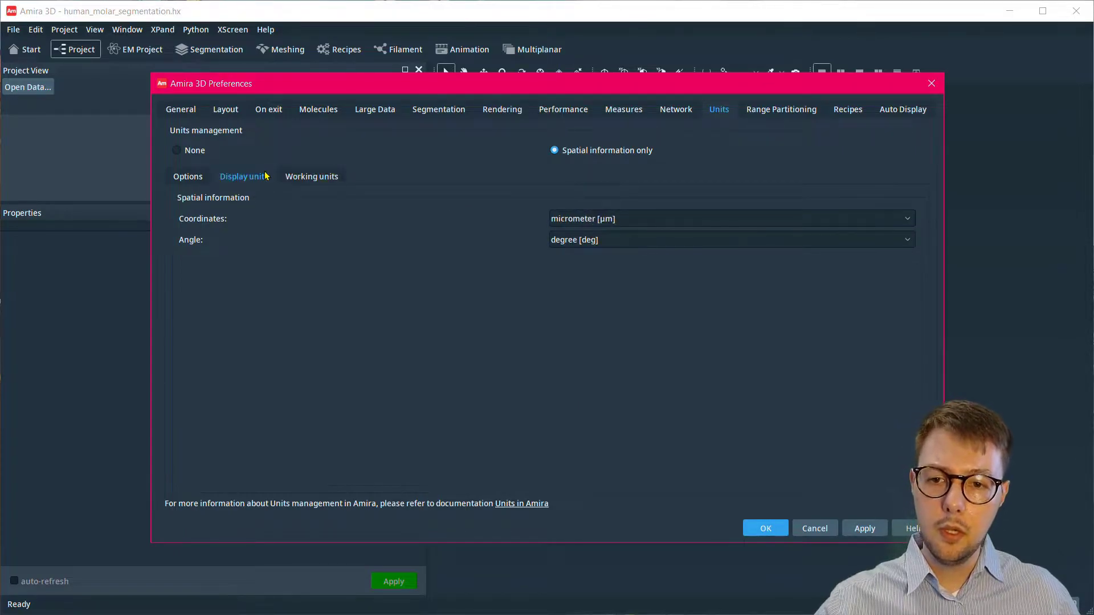
pyautogui.click(614, 217)
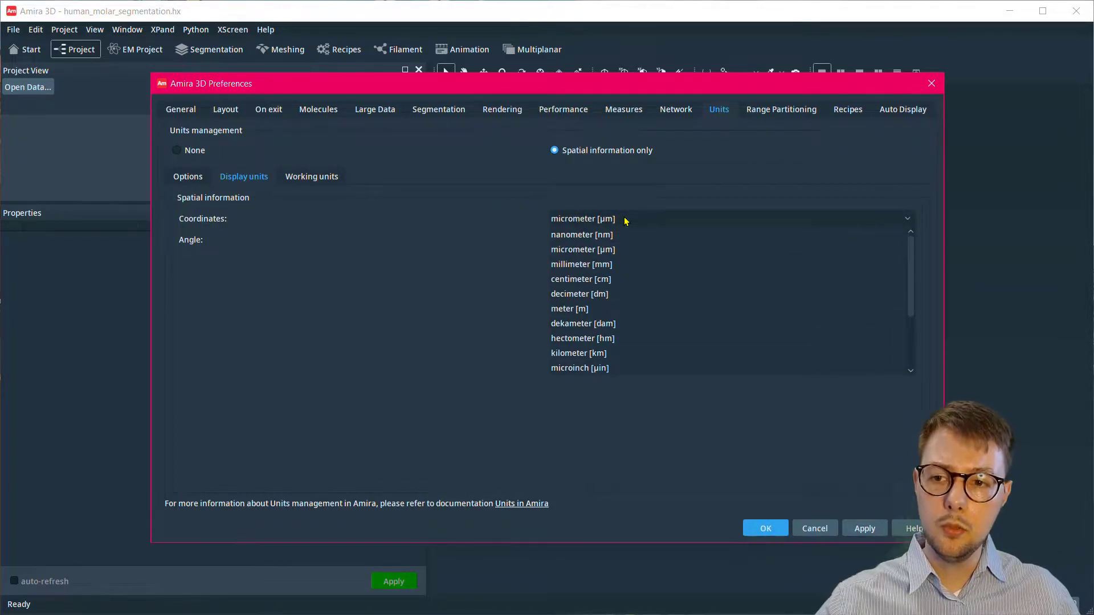
pyautogui.click(624, 218)
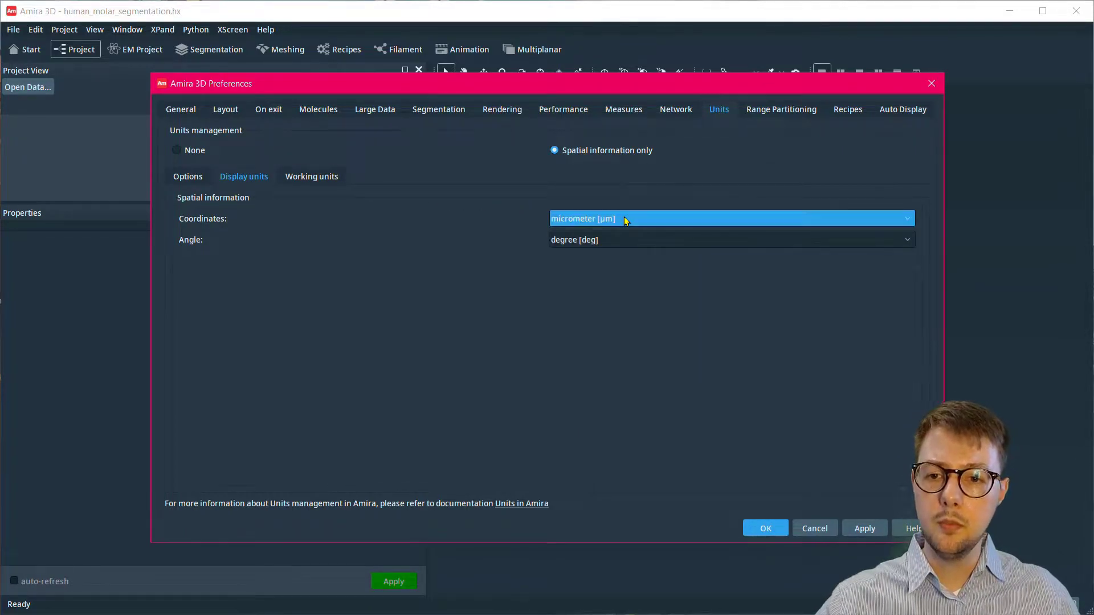
pyautogui.click(864, 528)
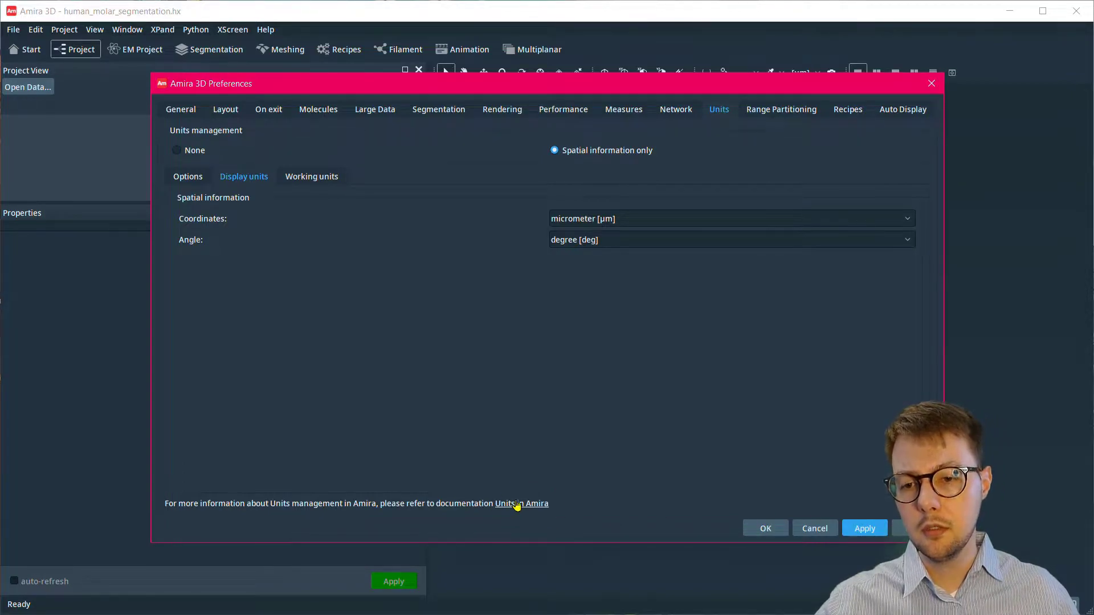
# Close the preferences and browse to the MolarSegmentation project's Data folder.
pyautogui.click(765, 528)
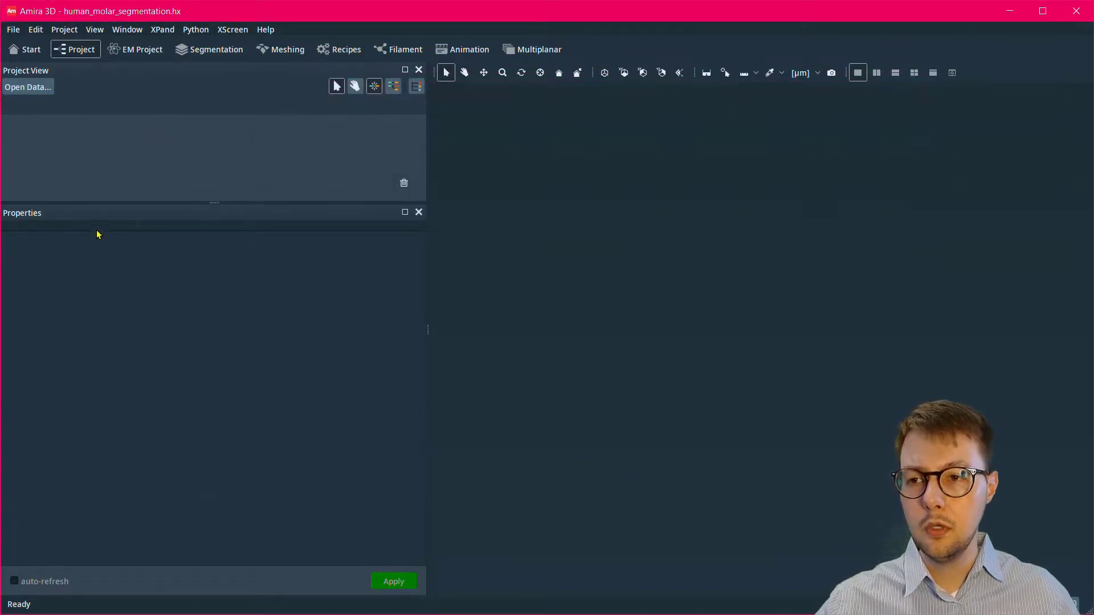
pyautogui.click(35, 86)
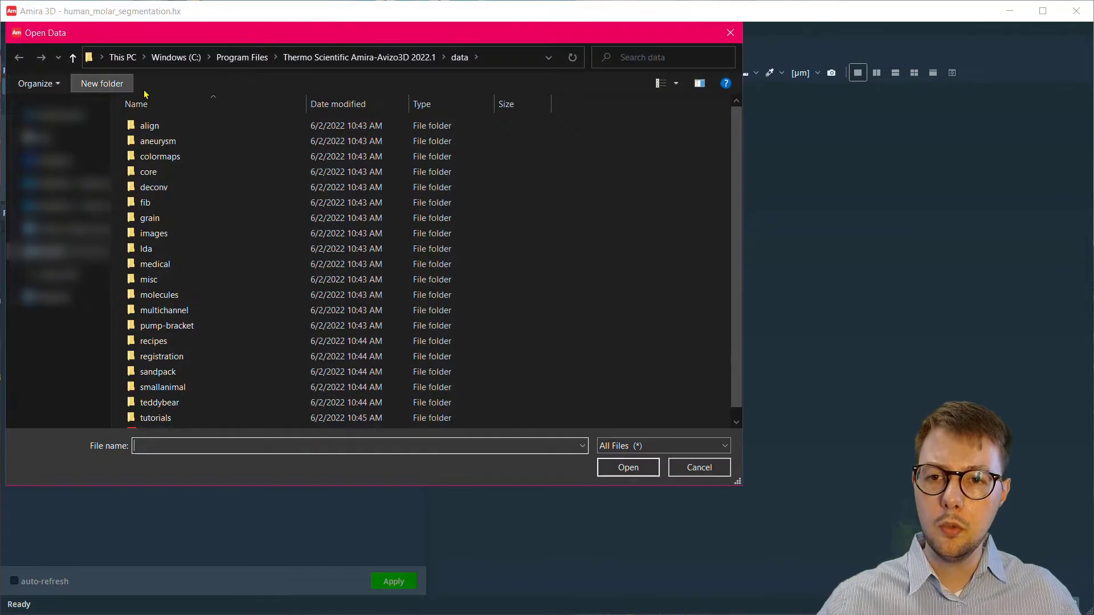
pyautogui.click(498, 65)
pyautogui.write('C:\\Users\\Alex.Hall\\AMIRA_LOCAL\\MolarSegmentation')
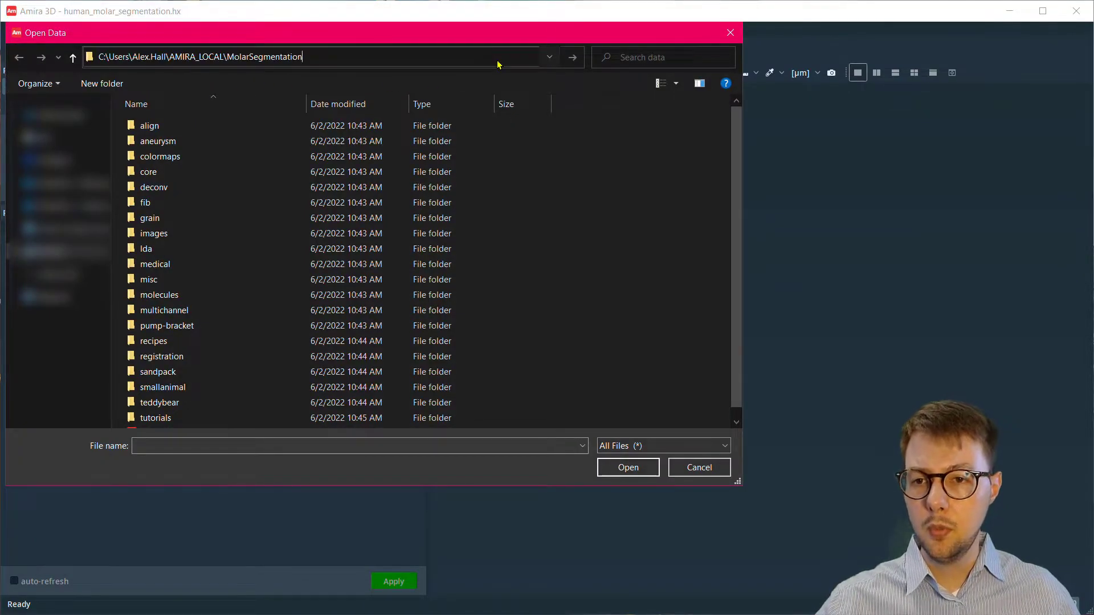
pyautogui.press('Return')
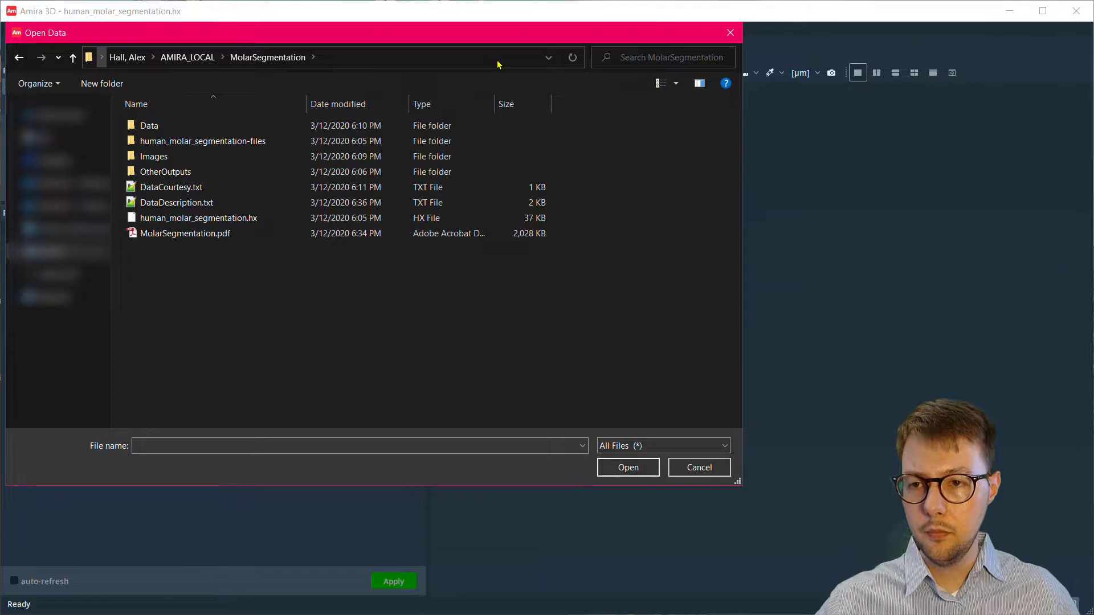
pyautogui.doubleClick(164, 129)
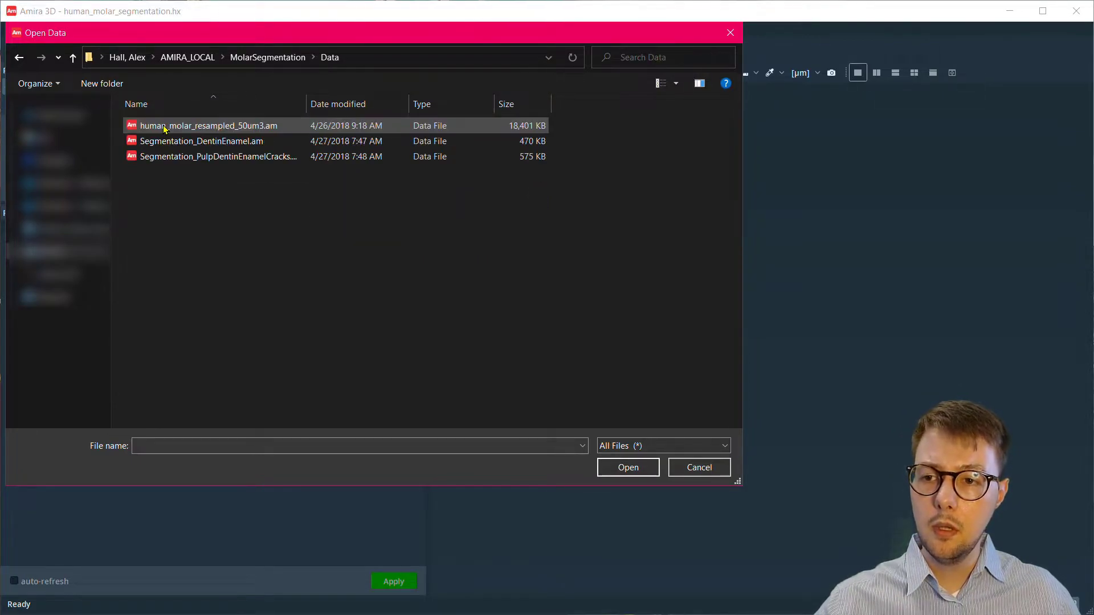
# Load Segmentation_DentinEnamel.am with millimetre original coordinate units.
pyautogui.click(194, 143)
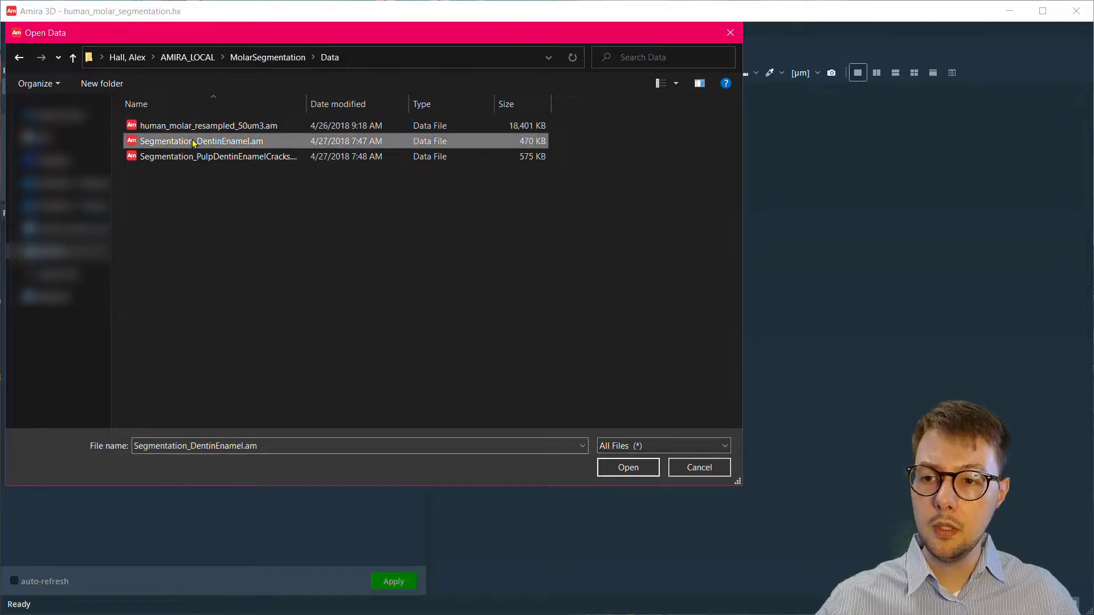
pyautogui.click(627, 467)
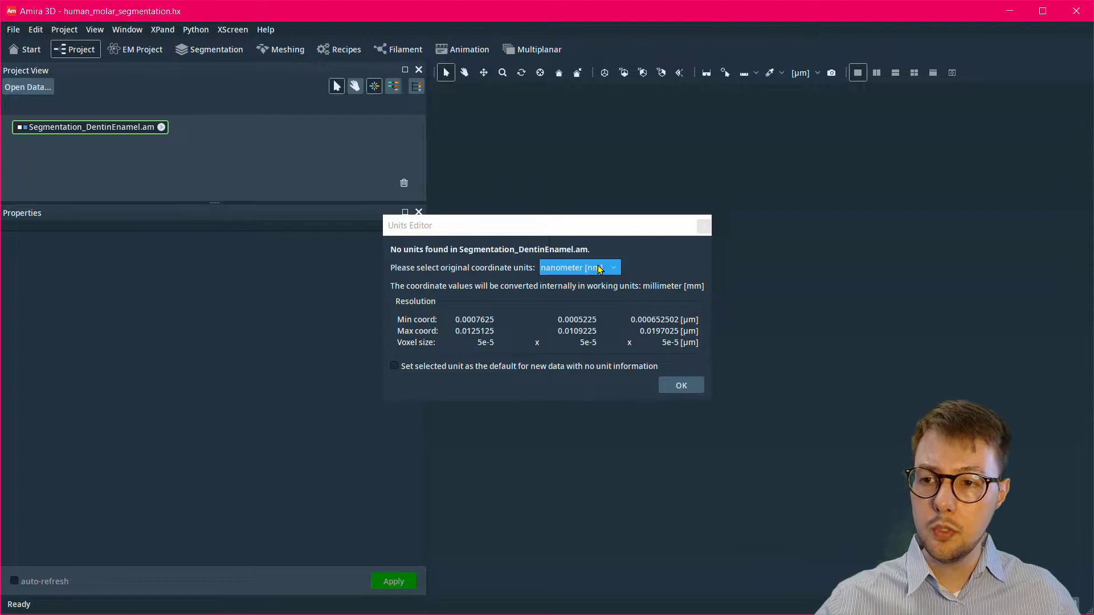
pyautogui.scroll(-2, 604, 271)
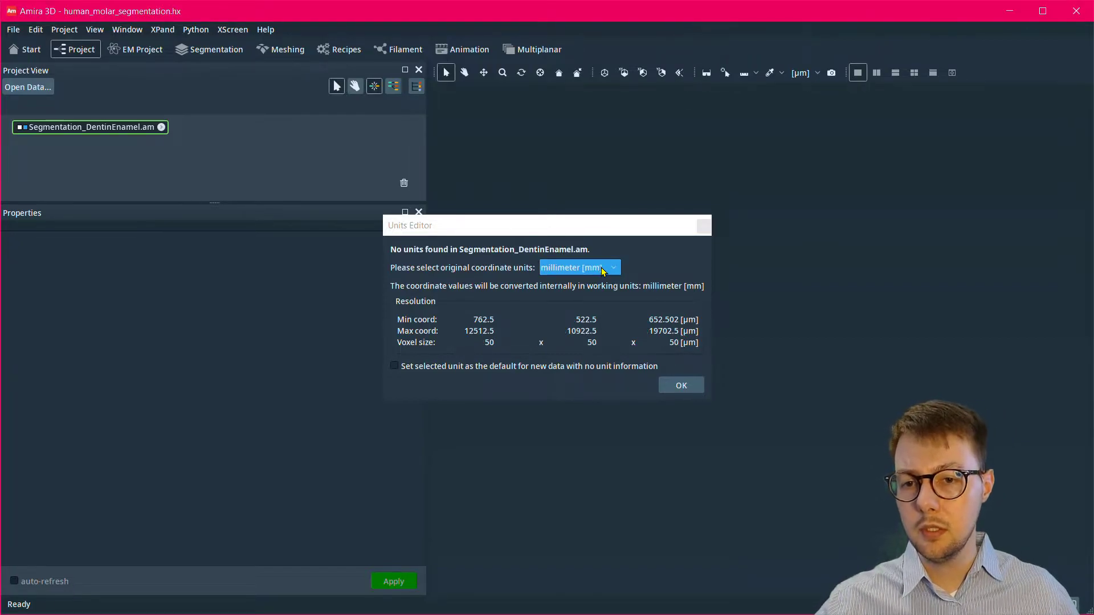
pyautogui.click(680, 386)
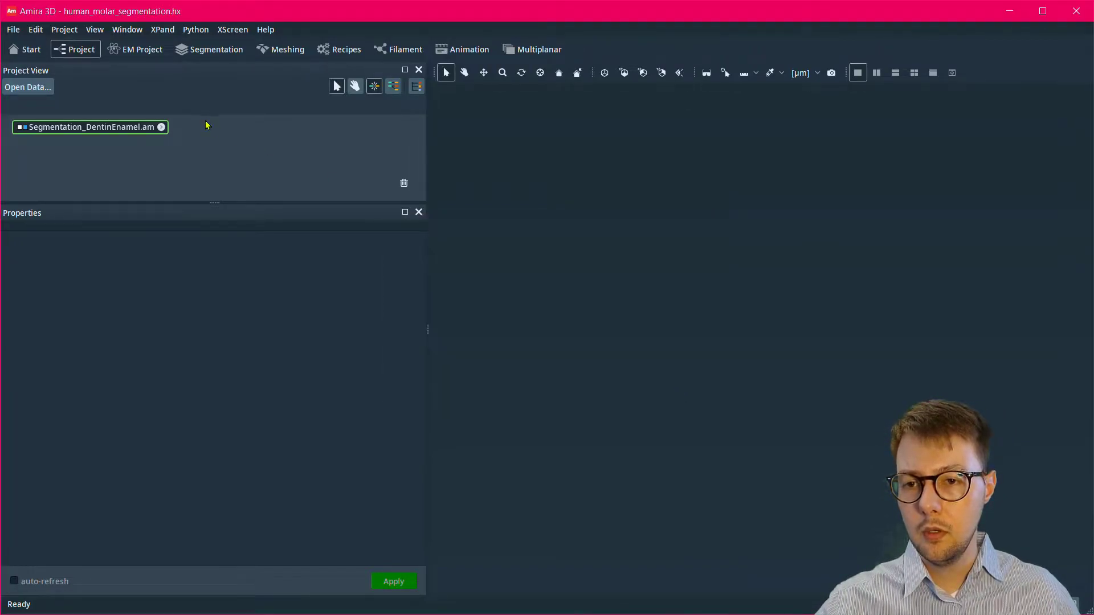
# Attach a Generate Surface module to Segmentation_DentinEnamel.am and apply it to create the .surf.
pyautogui.click(111, 129)
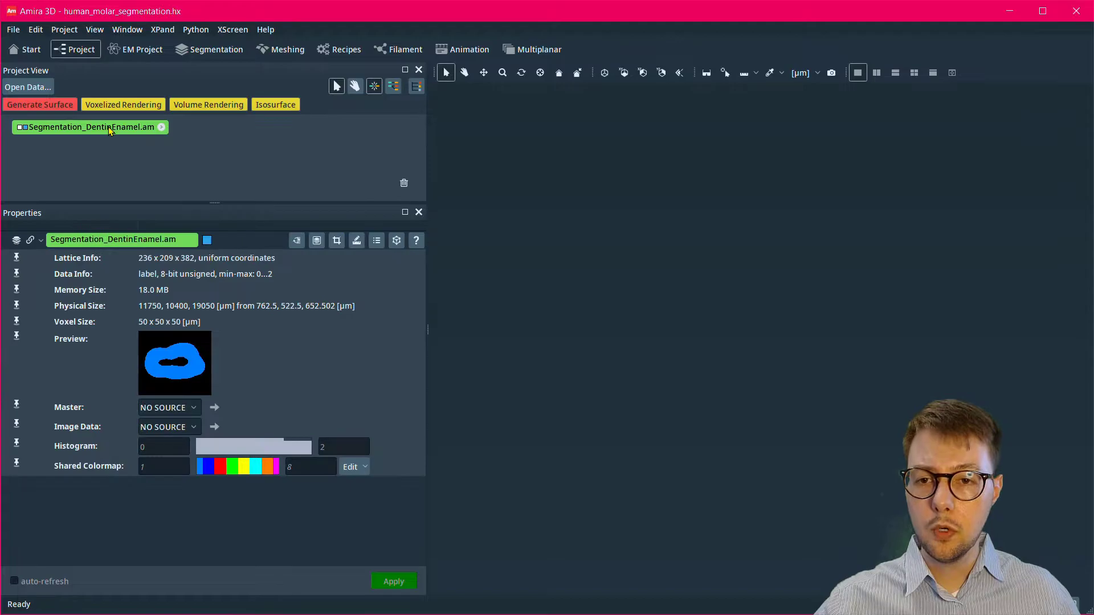
pyautogui.click(161, 127)
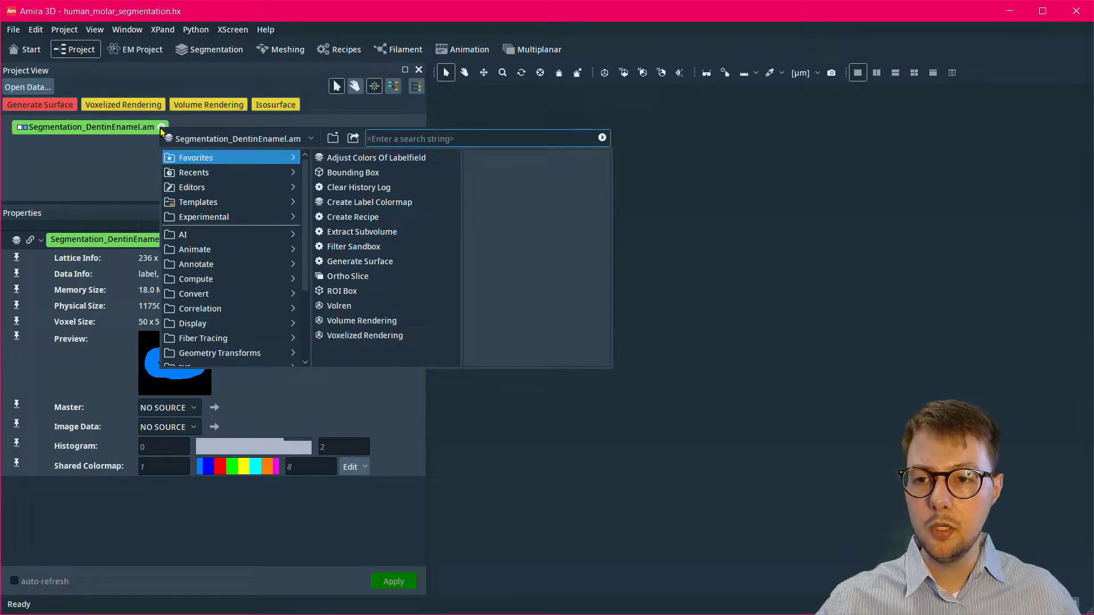
pyautogui.click(212, 281)
pyautogui.scroll(-2, 376, 329)
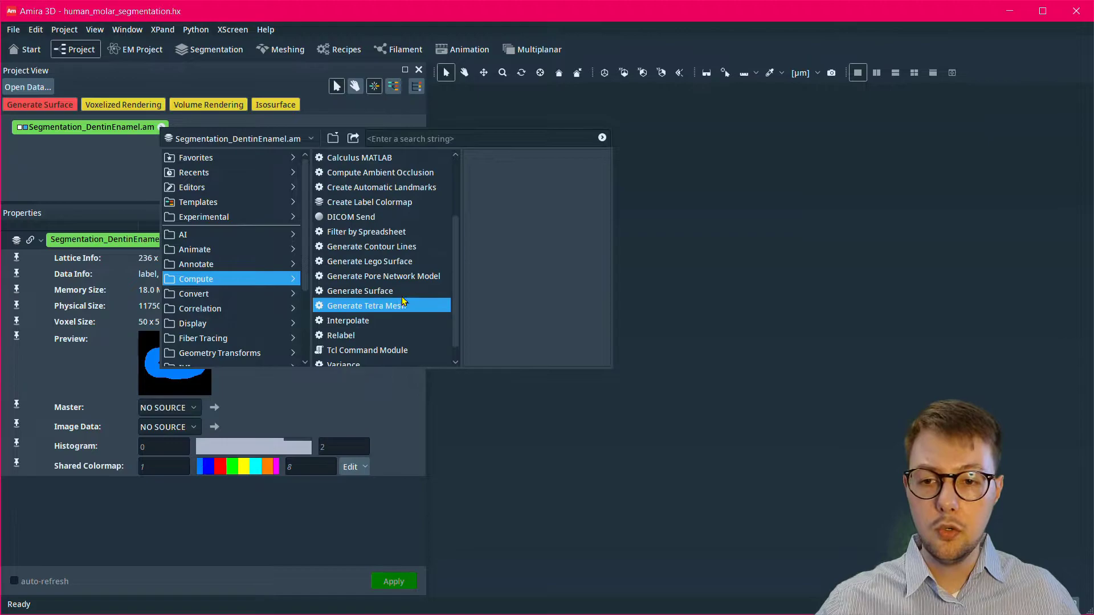
pyautogui.click(365, 290)
pyautogui.click(481, 269)
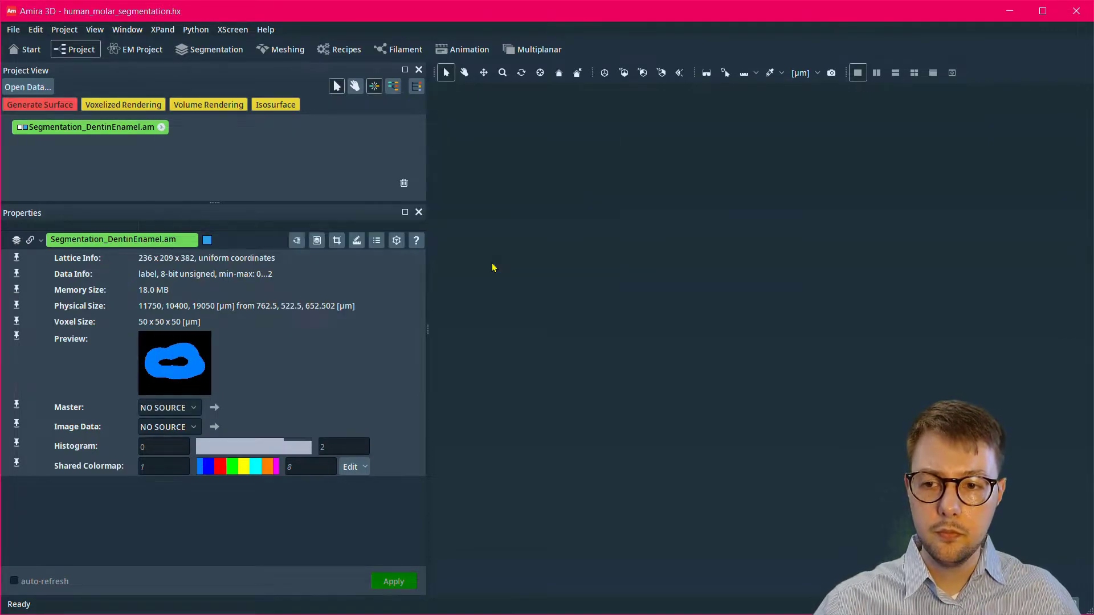
pyautogui.click(413, 587)
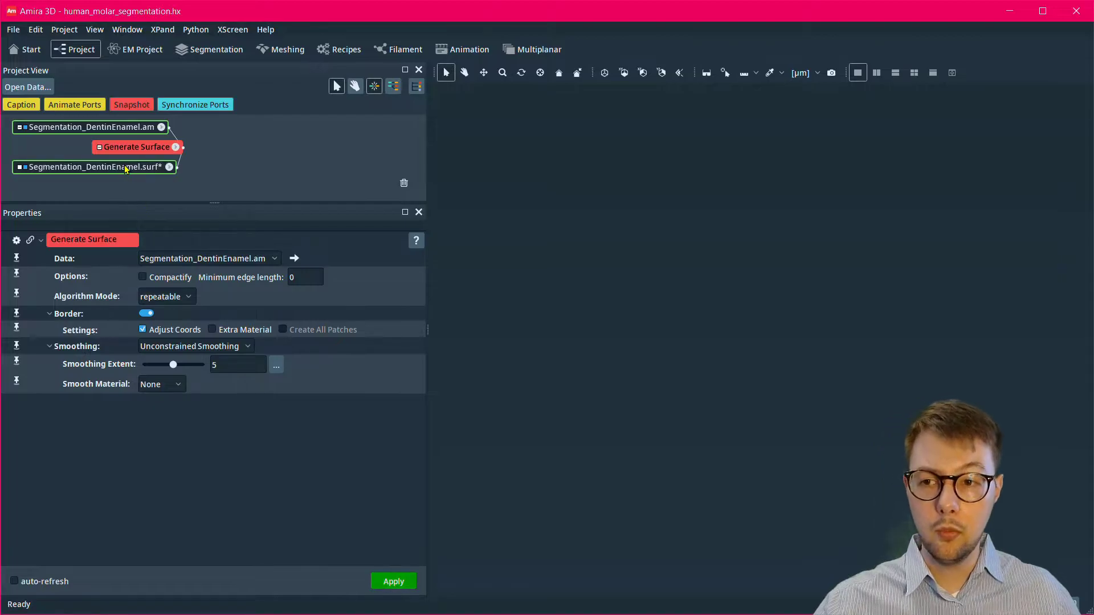
pyautogui.click(126, 168)
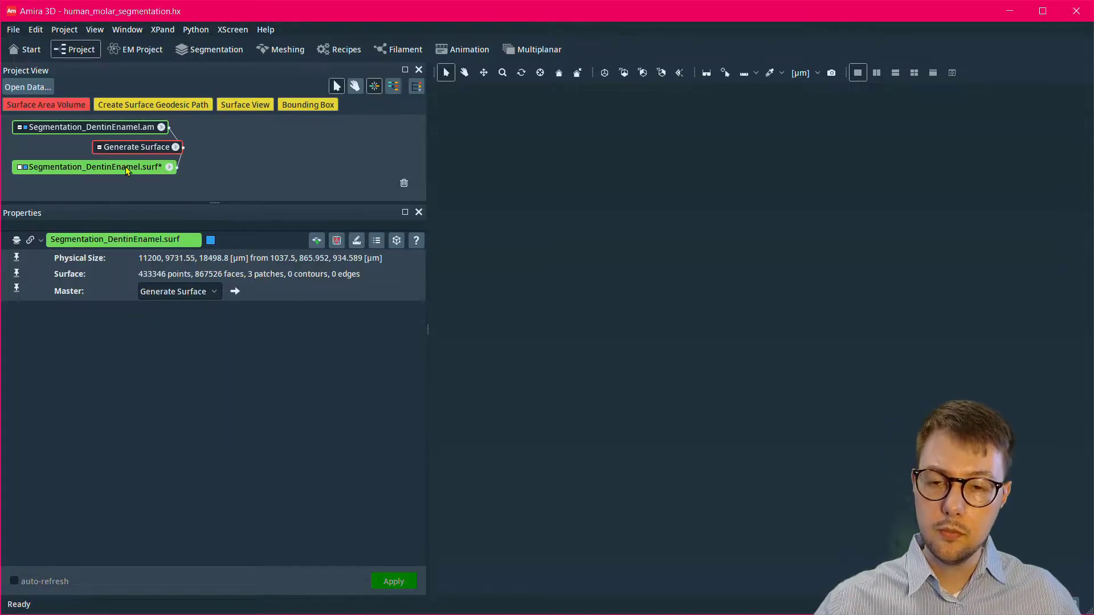
# Add a Surface View display for Segmentation_DentinEnamel.surf.
pyautogui.click(170, 169)
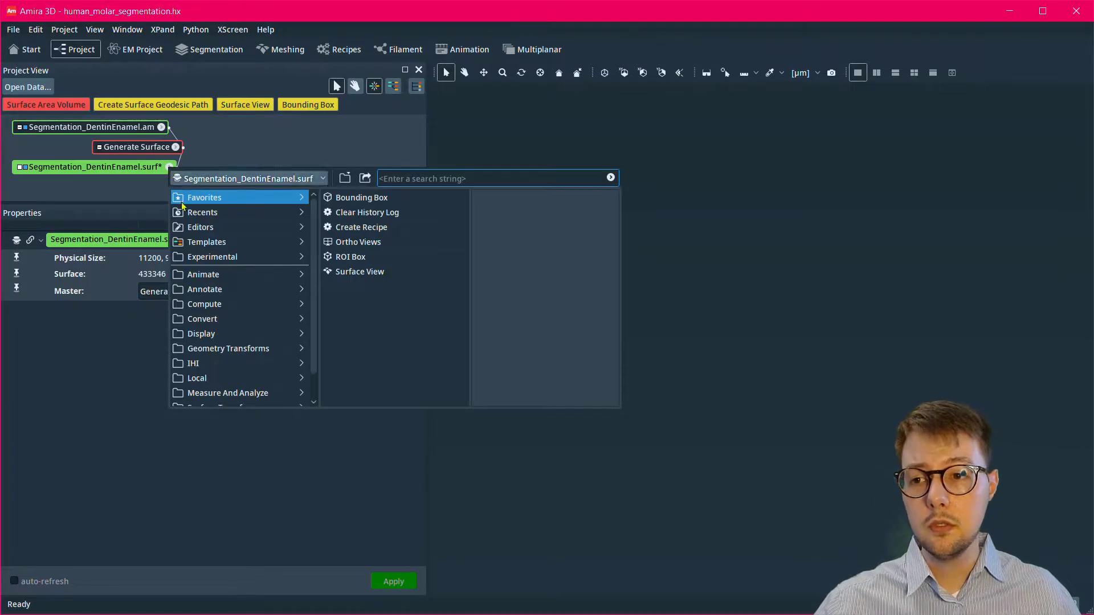
pyautogui.moveTo(240, 334)
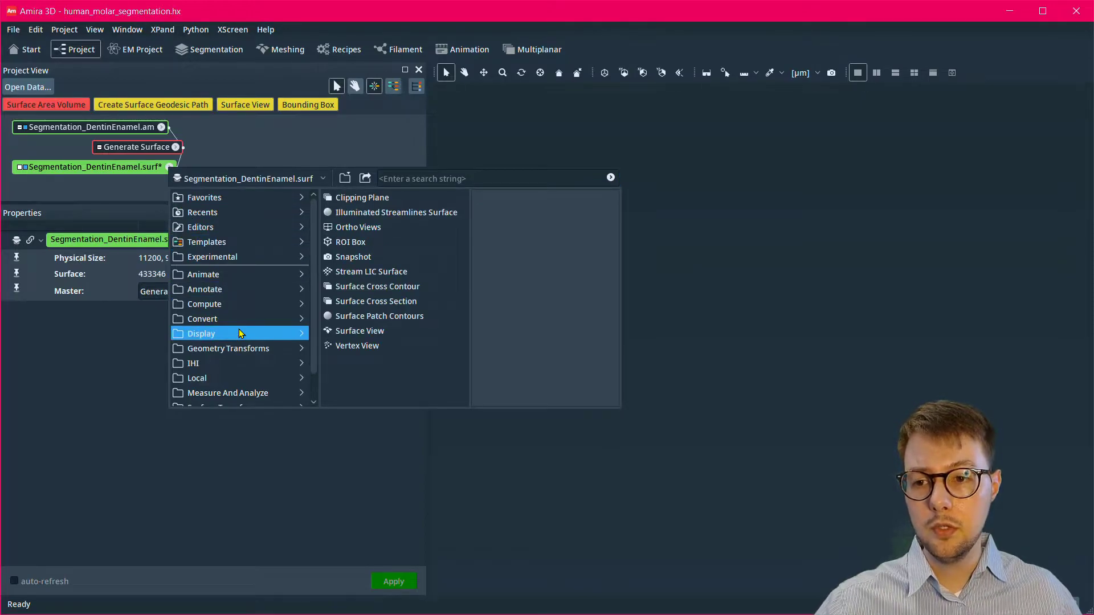
pyautogui.click(342, 332)
pyautogui.click(513, 280)
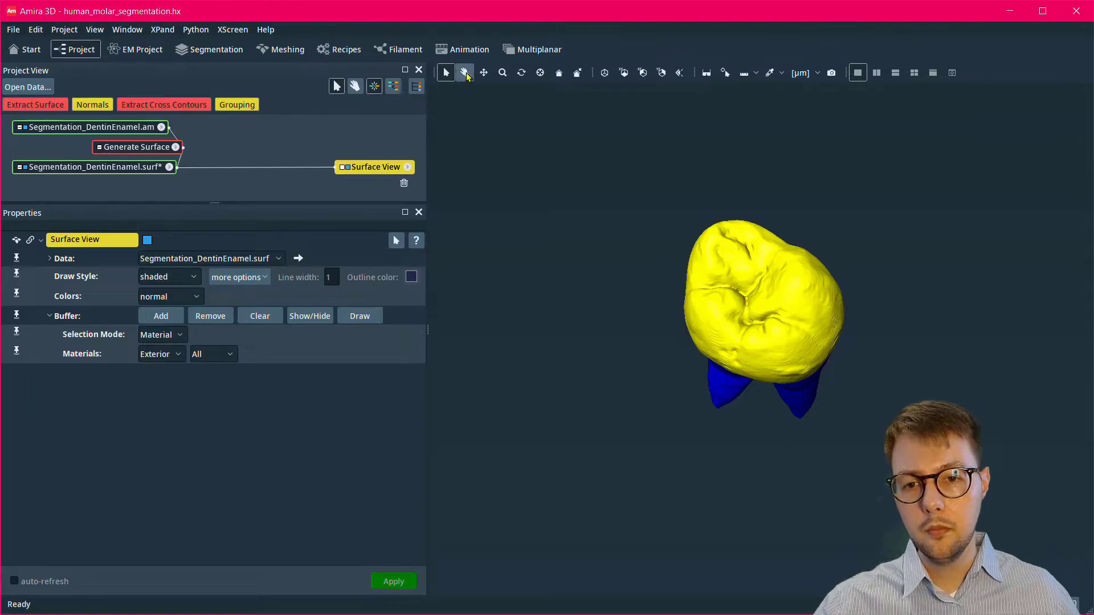
# Rotate and zoom the molar so the yellow enamel crown's chewing surface fills the view.
pyautogui.click(464, 72)
pyautogui.moveTo(751, 365); pyautogui.dragTo(759, 379)
pyautogui.keyDown('ctrl'); pyautogui.moveTo(759, 379); pyautogui.dragTo(830, 268, button='middle'); pyautogui.keyUp('ctrl')
pyautogui.moveTo(834, 270); pyautogui.dragTo(712, 364)
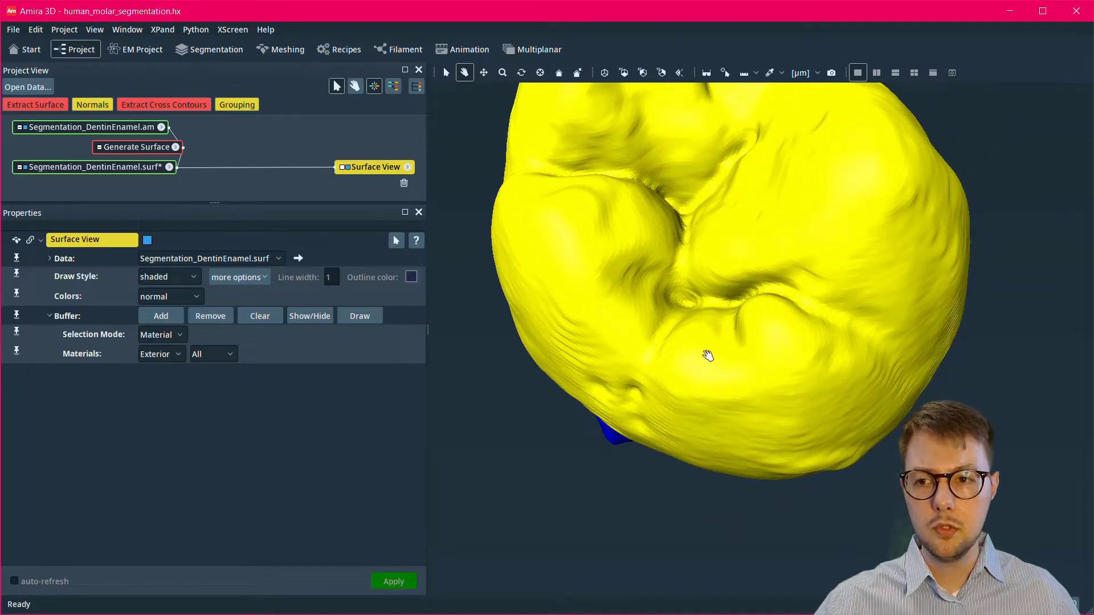
pyautogui.click(123, 168)
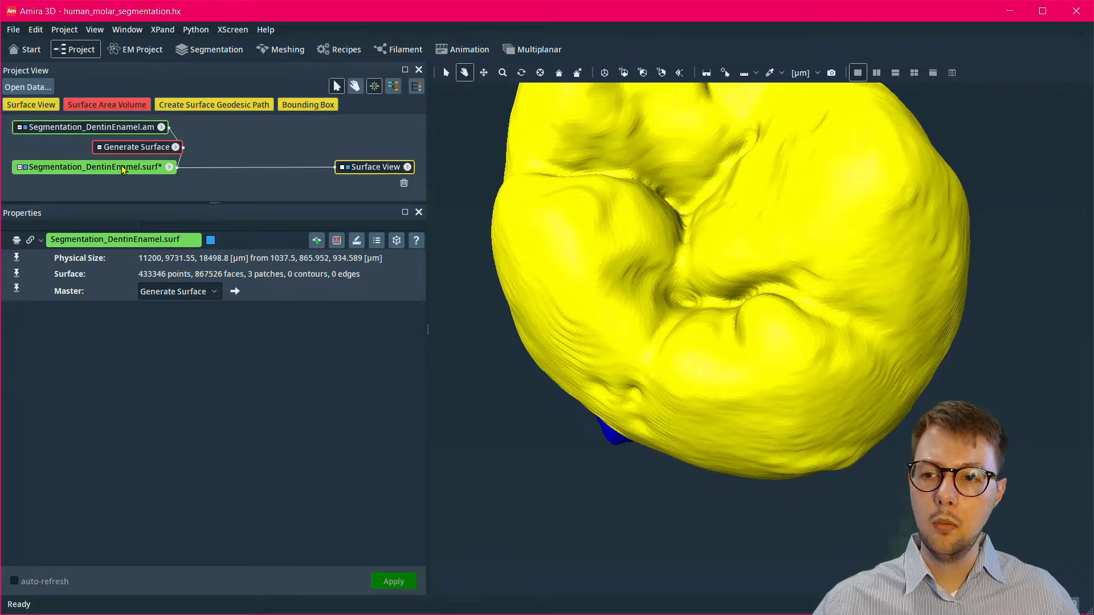
# Attach a Surface Geodesic Path with P2PGeodesic connector to the molar, then enable point picking.
pyautogui.click(170, 168)
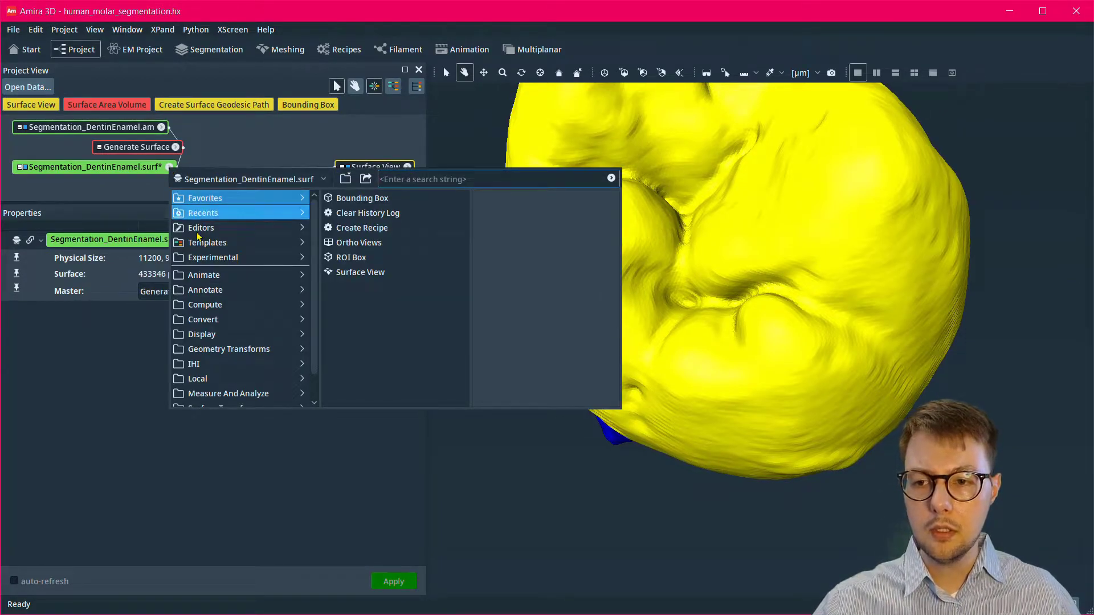
pyautogui.moveTo(227, 306)
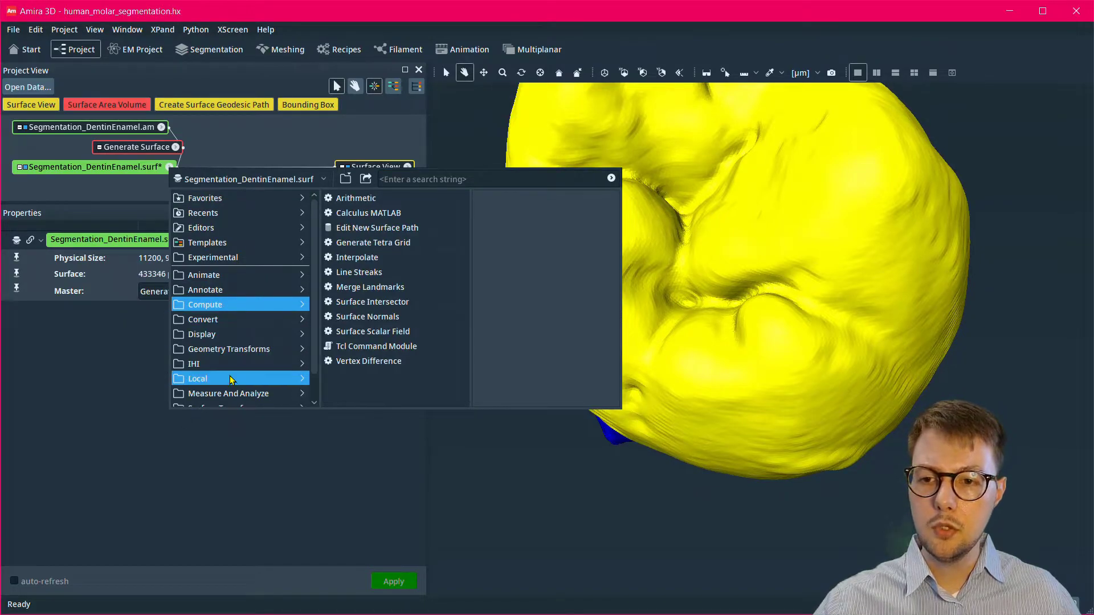
pyautogui.moveTo(239, 393)
pyautogui.moveTo(433, 200)
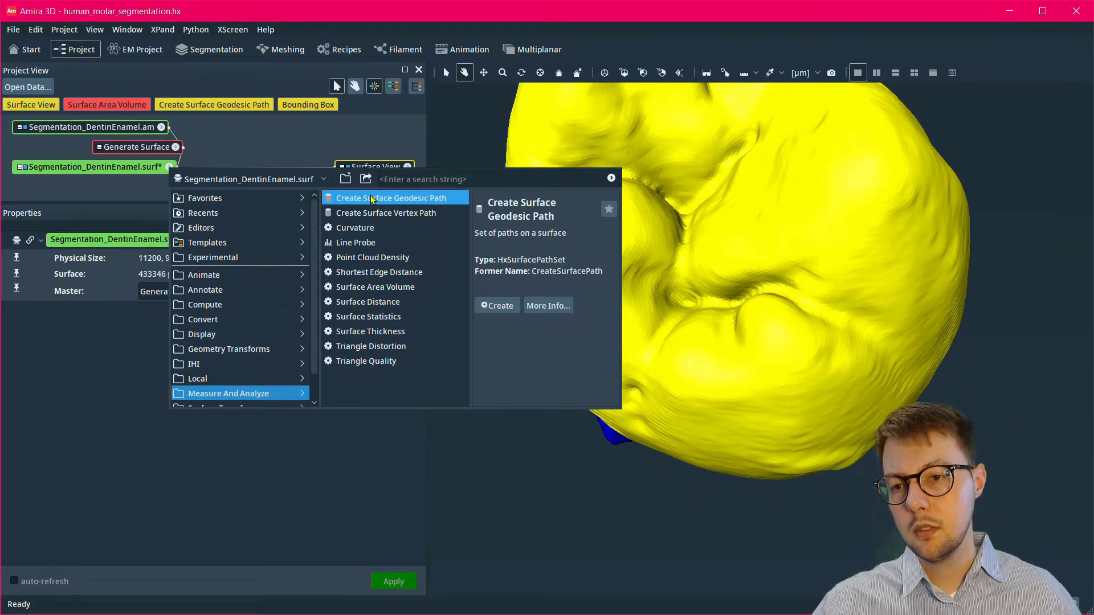
pyautogui.click(488, 306)
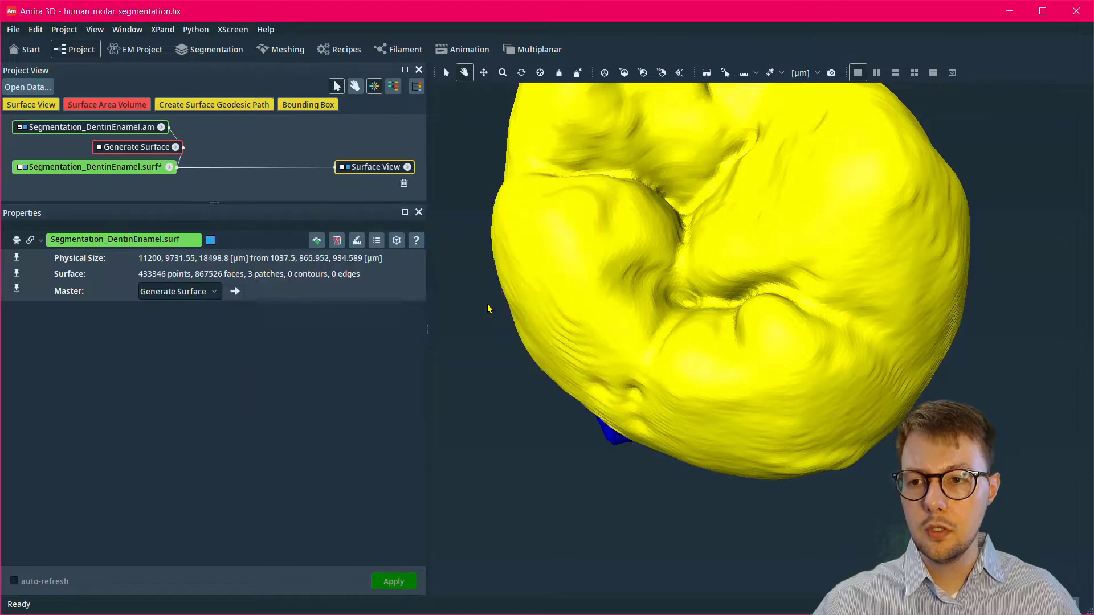
pyautogui.click(175, 343)
pyautogui.click(195, 405)
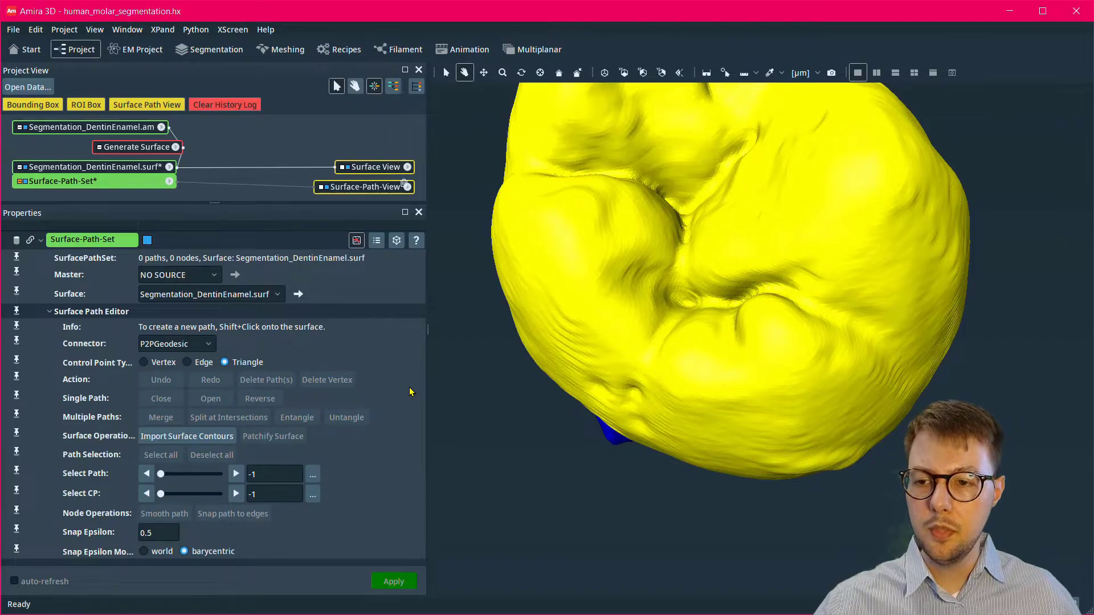
pyautogui.click(447, 74)
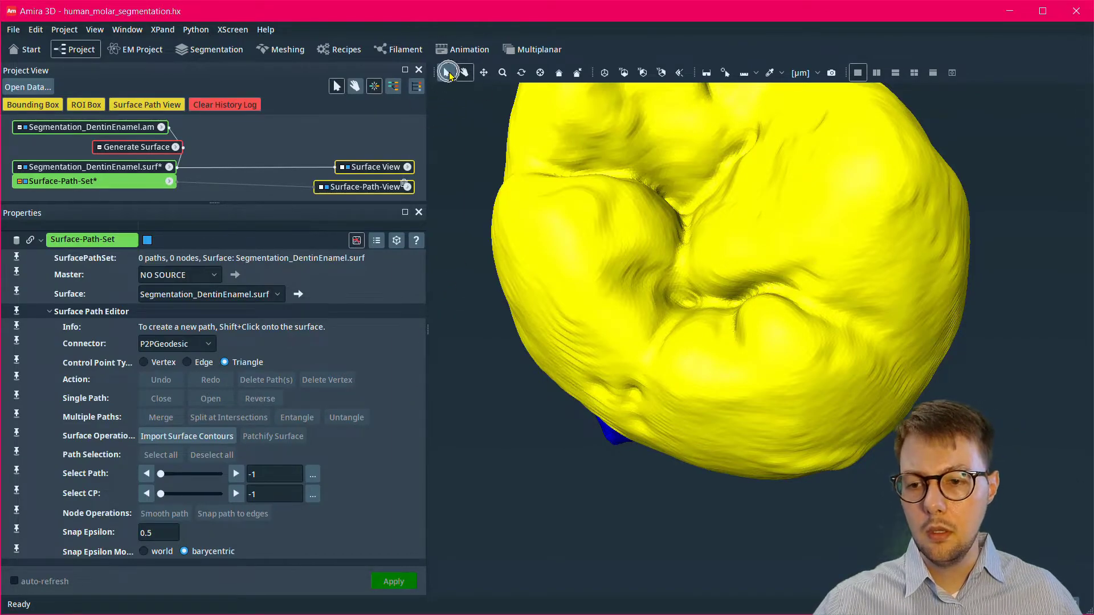
# Place path control points around a cusp region of the crown, ending back at the first point.
pyautogui.keyDown('shift'); pyautogui.click(844, 319); pyautogui.keyUp('shift')
pyautogui.keyDown('shift'); pyautogui.click(778, 288); pyautogui.keyUp('shift')
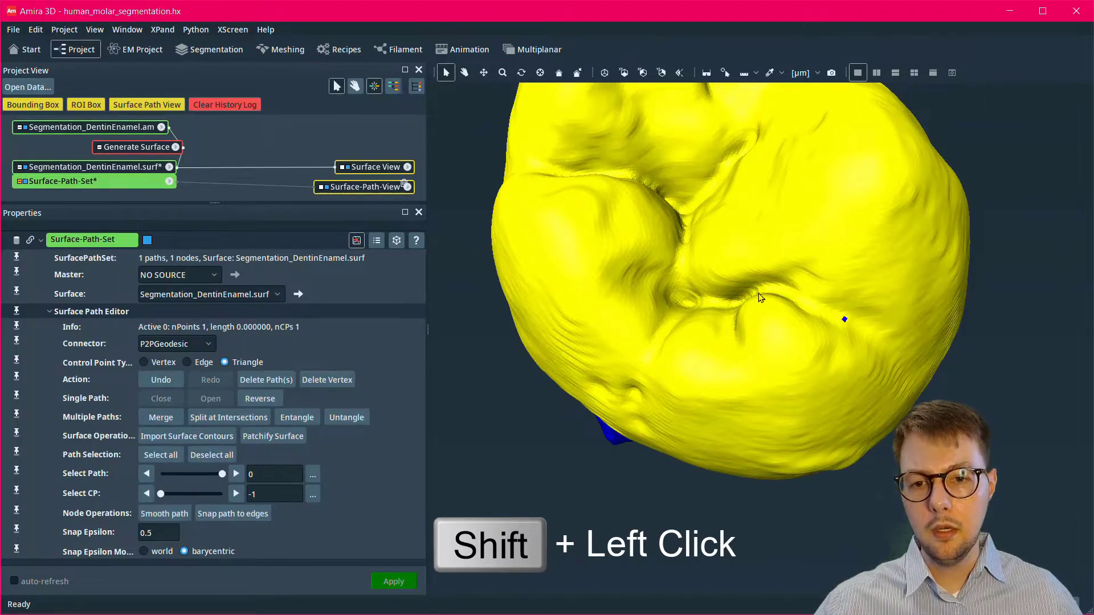
pyautogui.keyDown('shift'); pyautogui.click(732, 305); pyautogui.keyUp('shift')
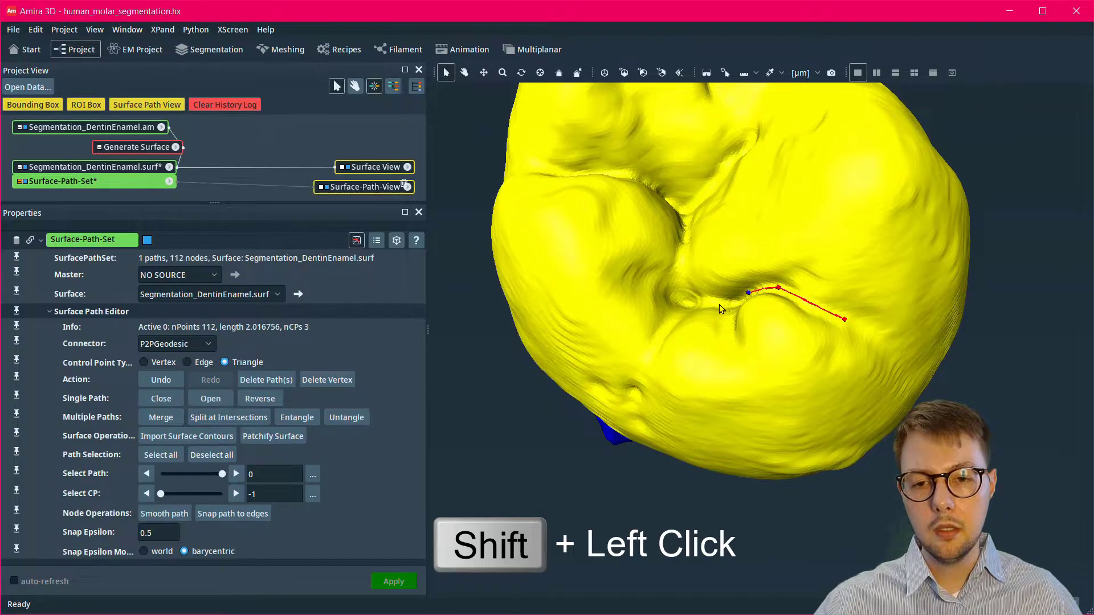
pyautogui.keyDown('shift'); pyautogui.click(719, 305); pyautogui.keyUp('shift')
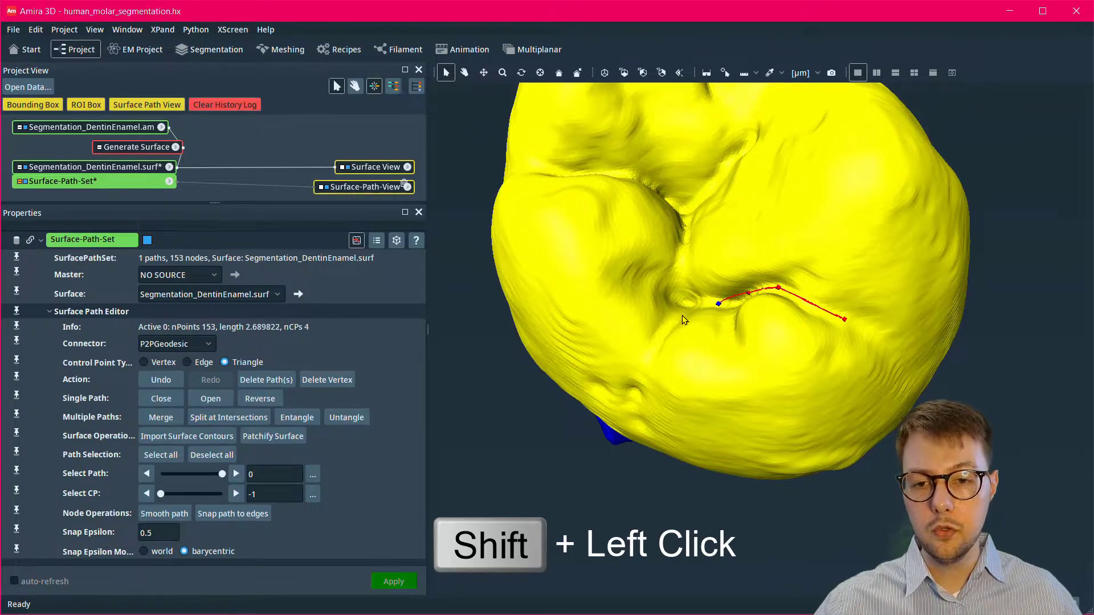
pyautogui.keyDown('shift'); pyautogui.click(665, 339); pyautogui.keyUp('shift')
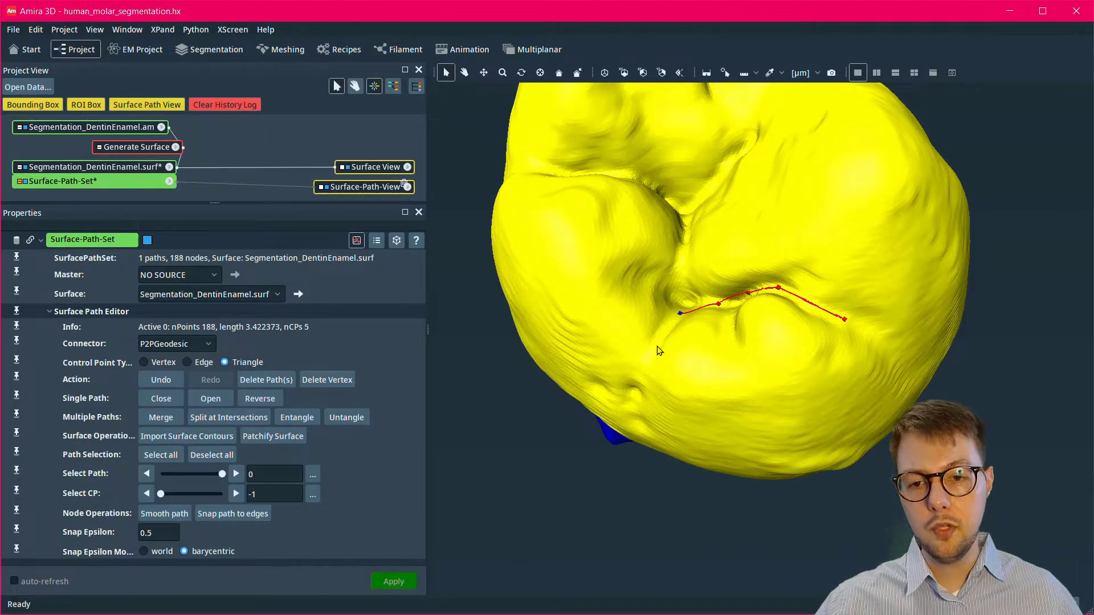
pyautogui.keyDown('shift'); pyautogui.click(654, 372); pyautogui.keyUp('shift')
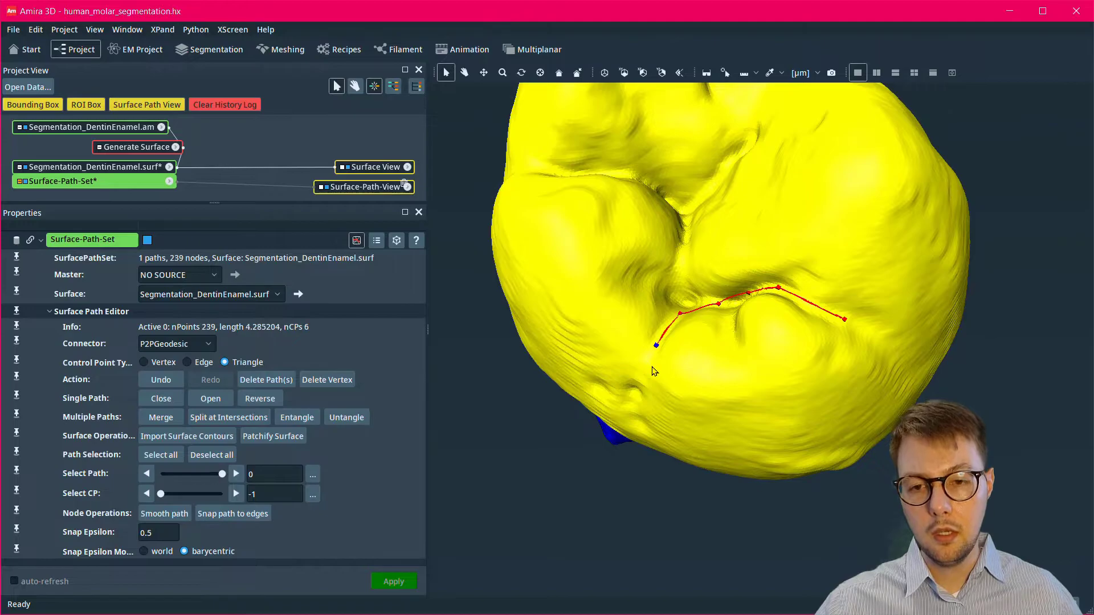
pyautogui.keyDown('shift'); pyautogui.click(676, 395); pyautogui.keyUp('shift')
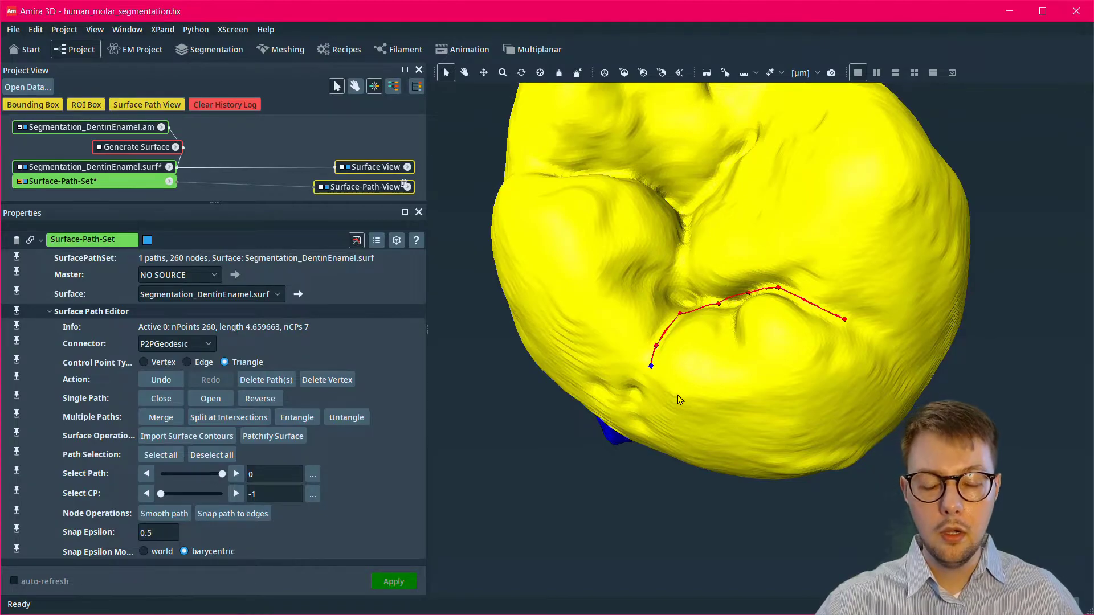
pyautogui.keyDown('shift'); pyautogui.click(718, 401); pyautogui.keyUp('shift')
pyautogui.keyDown('shift'); pyautogui.click(796, 386); pyautogui.keyUp('shift')
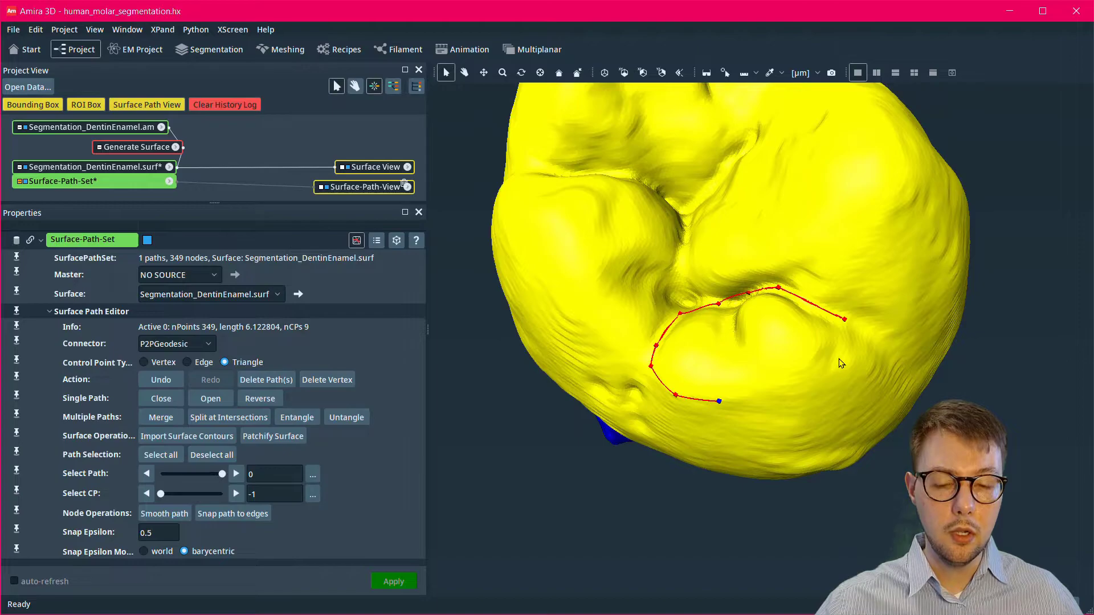
pyautogui.keyDown('shift'); pyautogui.click(838, 358); pyautogui.keyUp('shift')
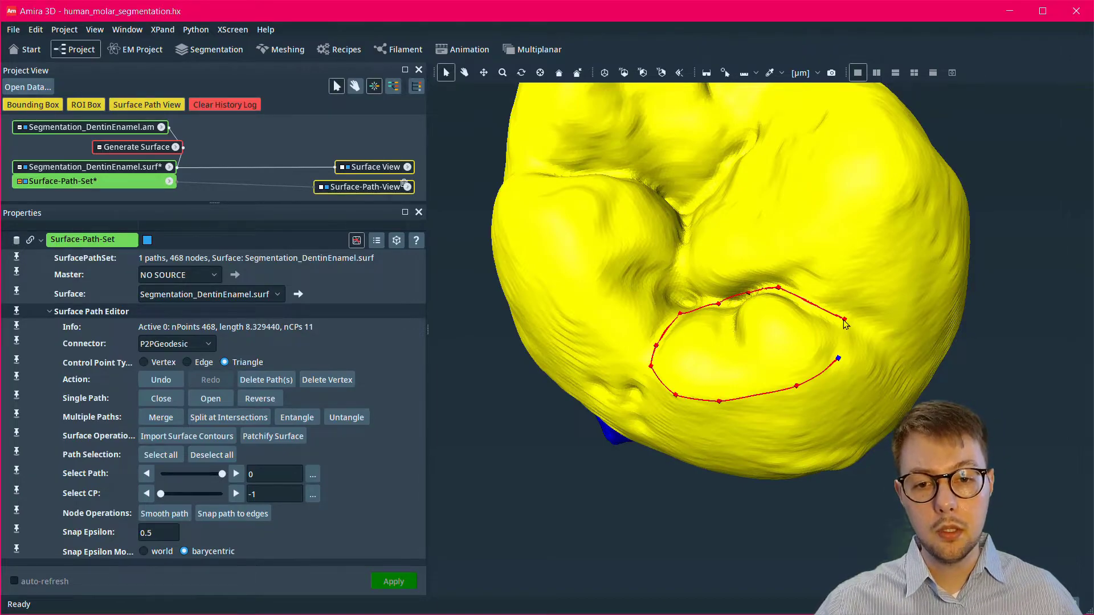
pyautogui.keyDown('shift'); pyautogui.click(844, 320); pyautogui.keyUp('shift')
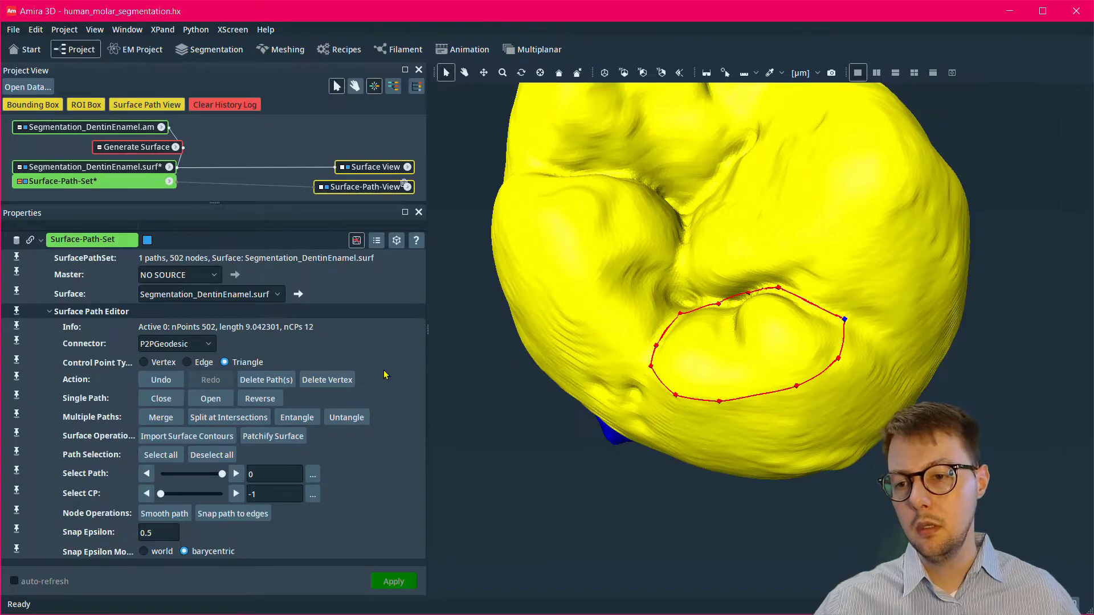
# Close the path into a loop, snap it to mesh edges, and turn off the path editor.
pyautogui.click(161, 399)
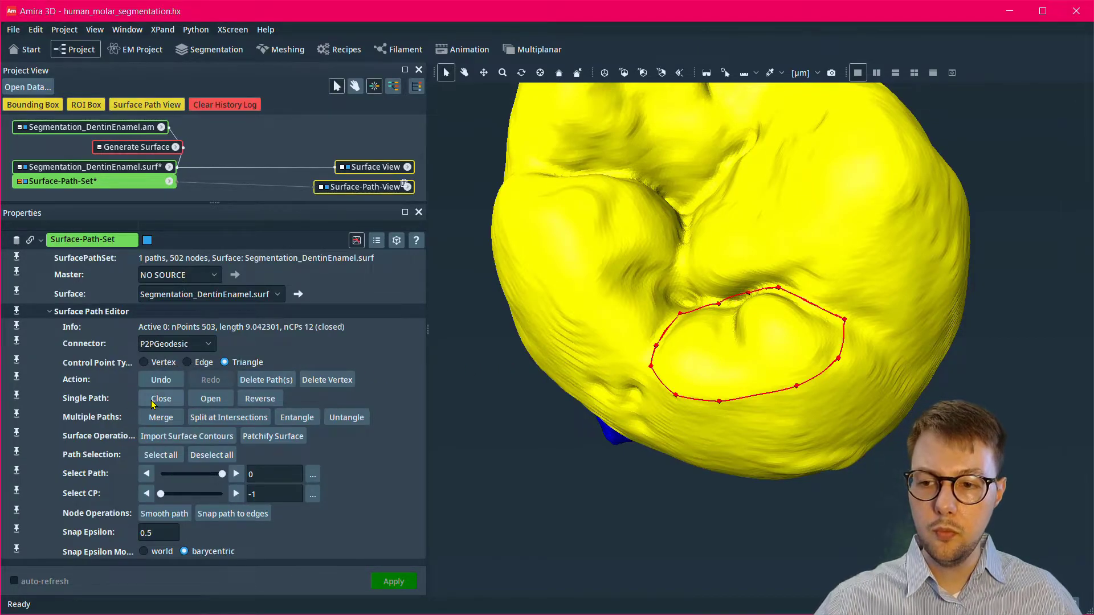
pyautogui.click(230, 514)
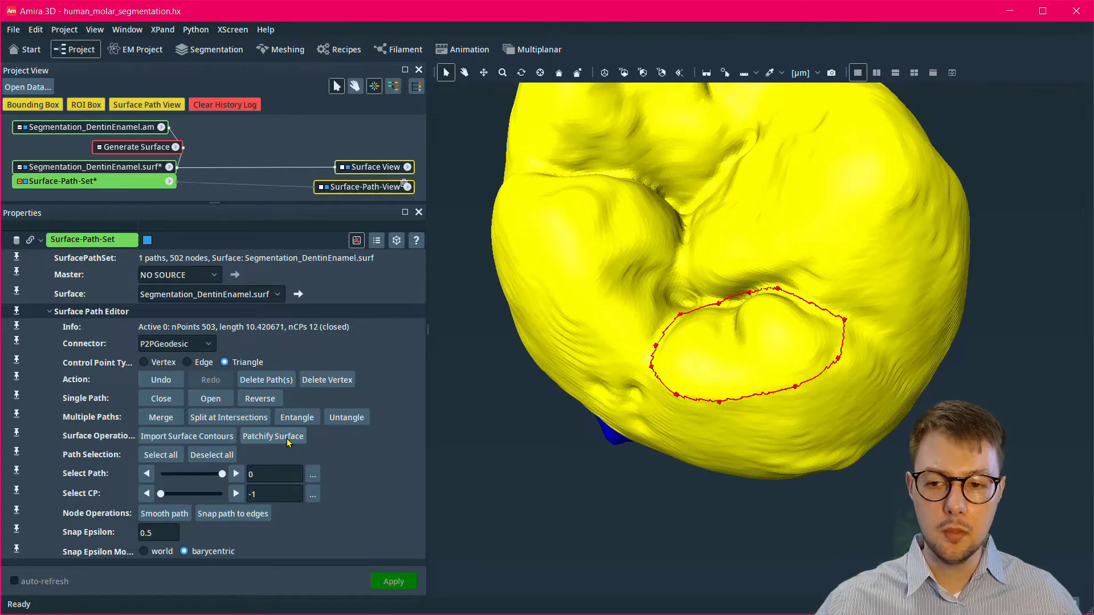
pyautogui.click(356, 240)
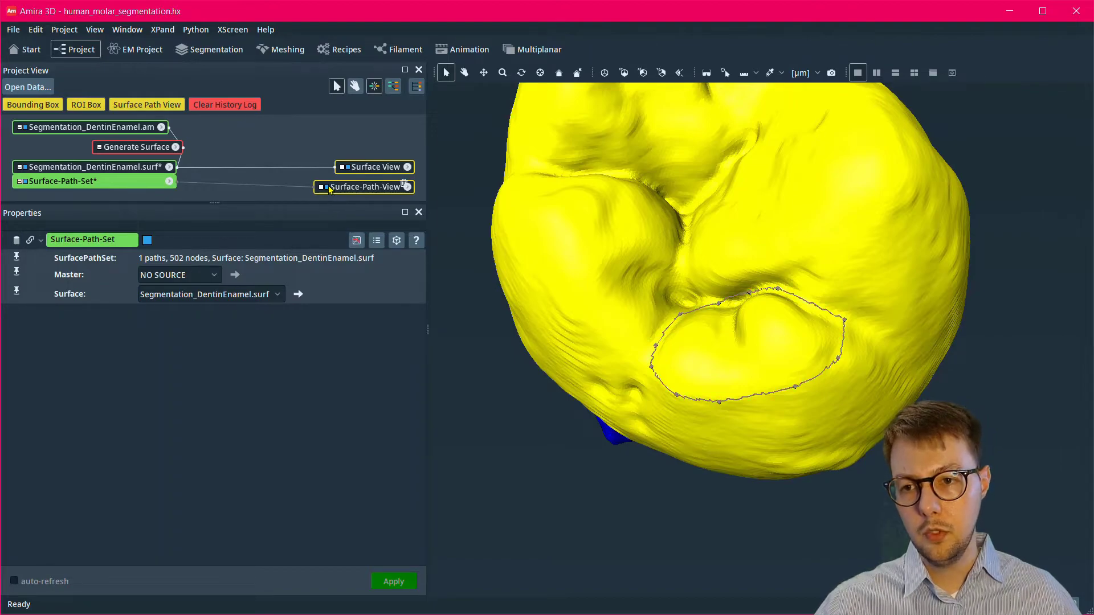
# Add a Surface Area Volume module to the molar surface in patches mode and apply it.
pyautogui.click(122, 168)
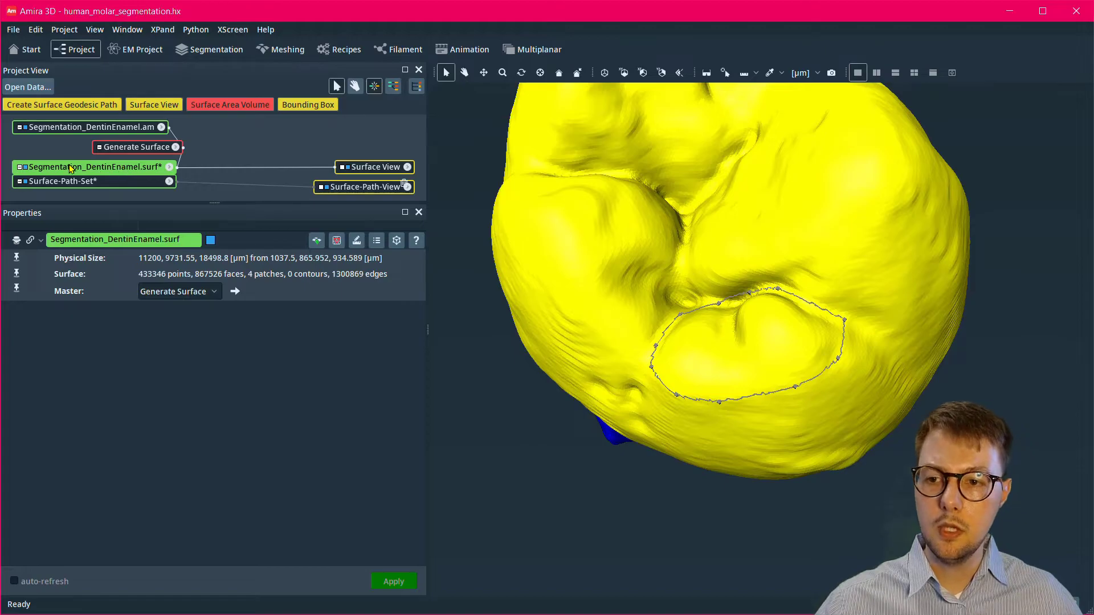
pyautogui.click(169, 168)
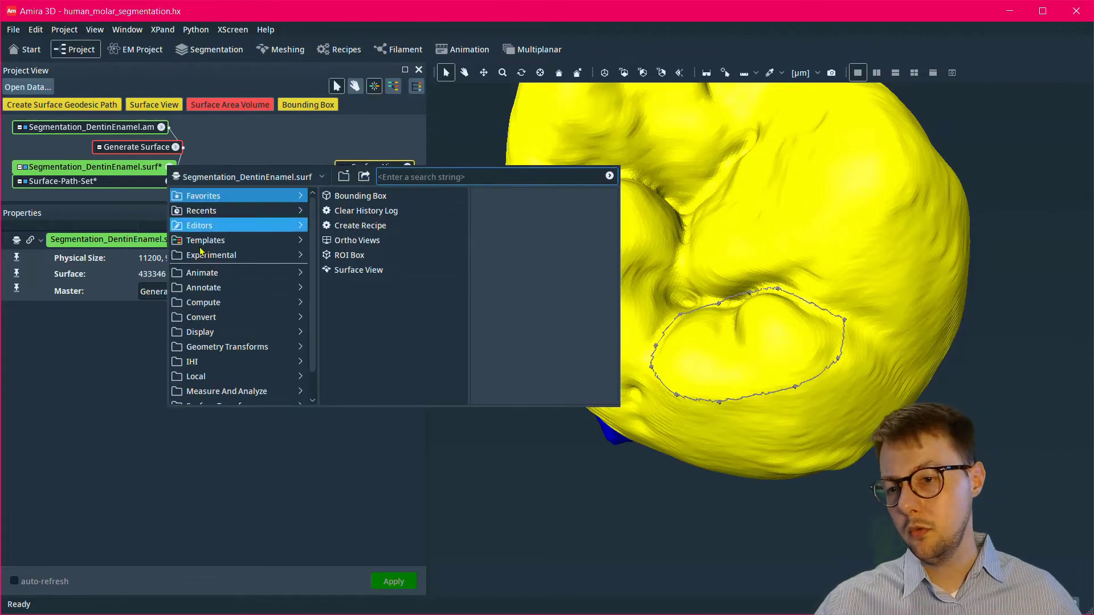
pyautogui.moveTo(238, 391)
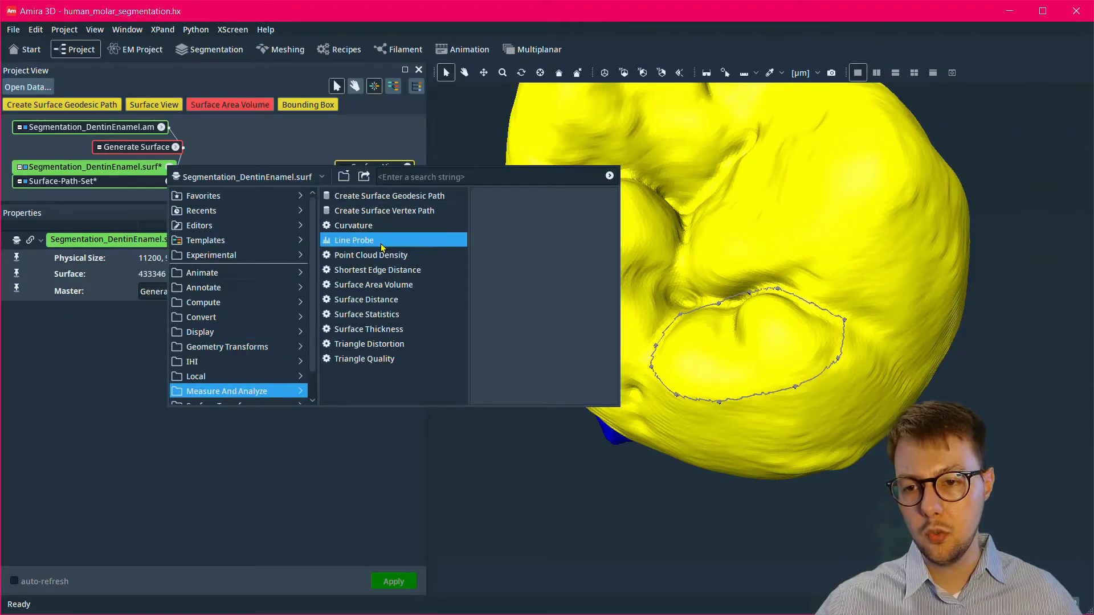
pyautogui.moveTo(413, 292)
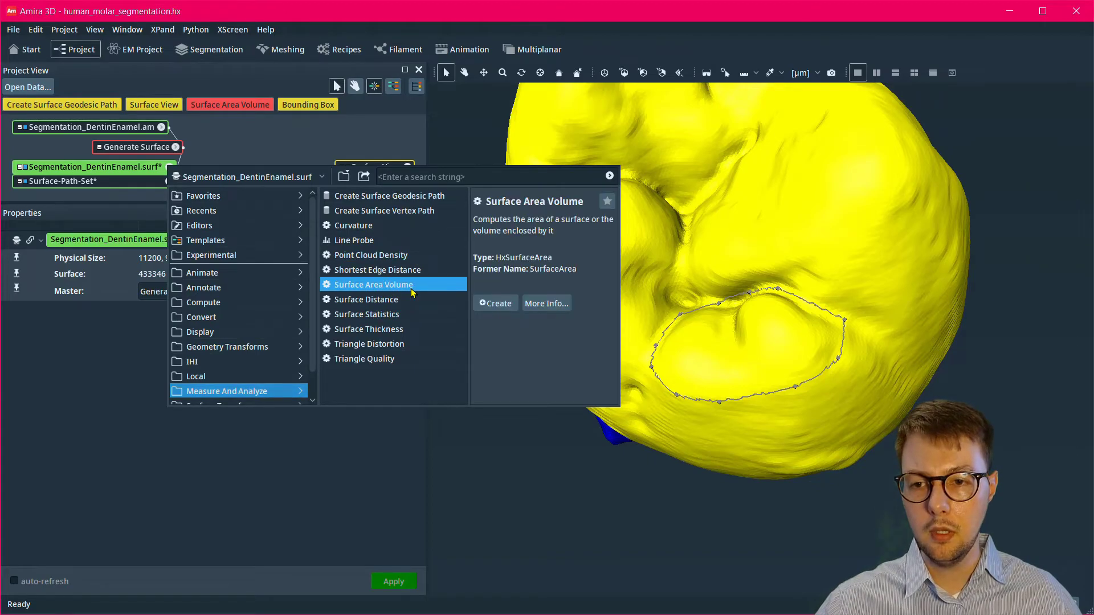
pyautogui.click(497, 304)
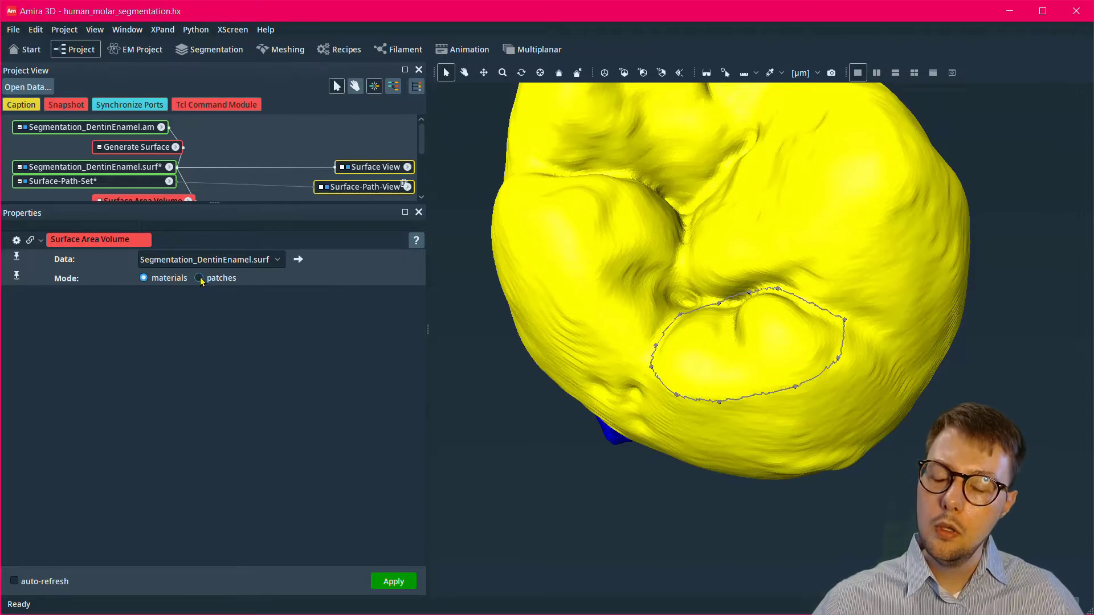
pyautogui.click(200, 278)
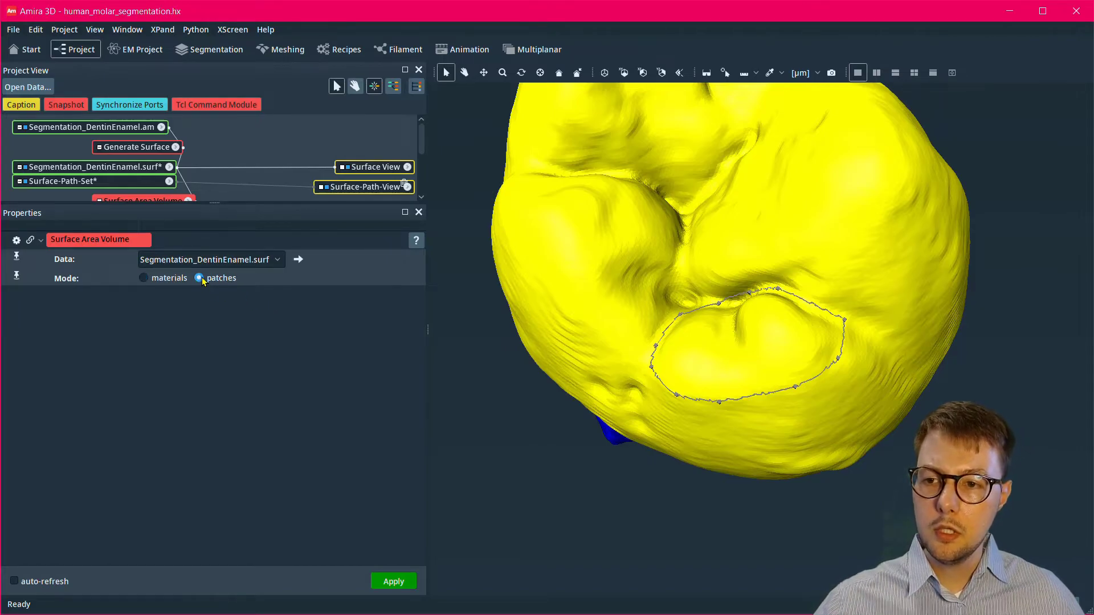
pyautogui.click(393, 581)
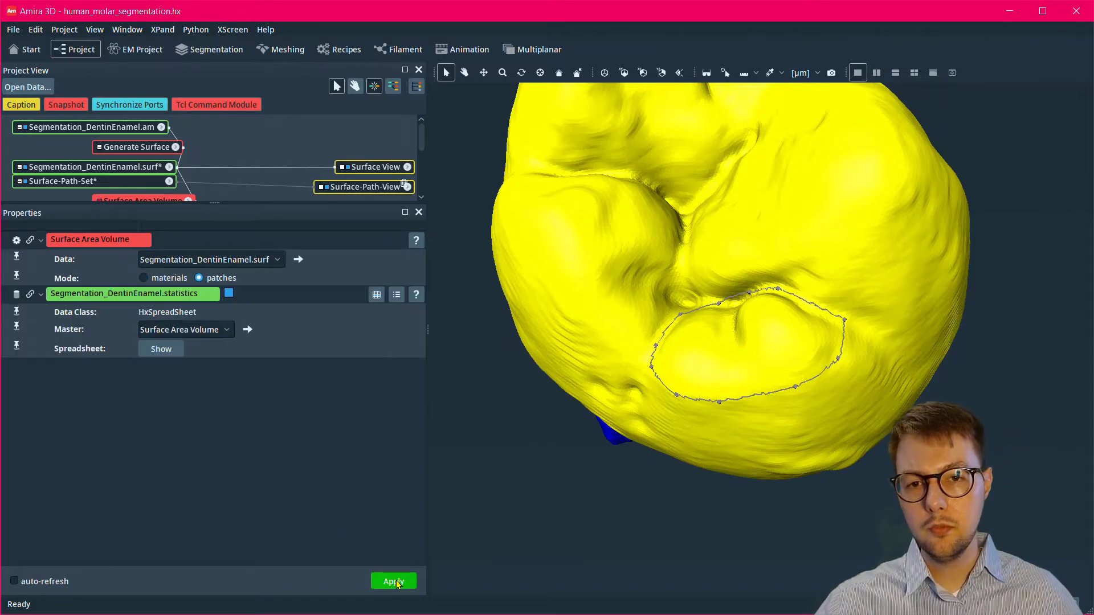
# Show the statistics table and highlight patch 1 red using Patch selection mode.
pyautogui.click(161, 349)
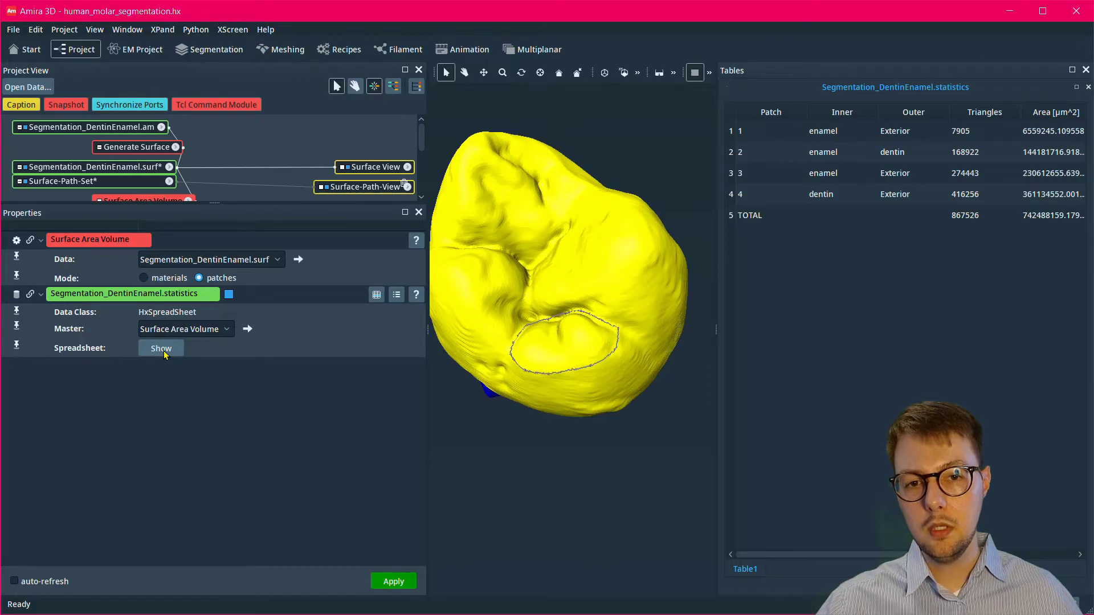
pyautogui.click(375, 168)
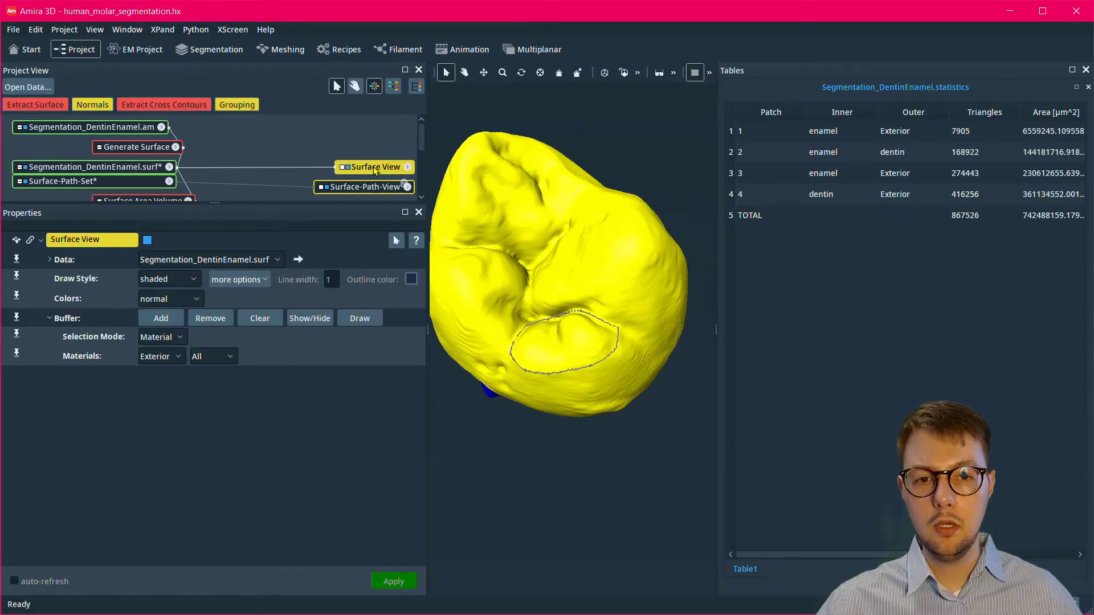
pyautogui.click(173, 337)
pyautogui.click(159, 368)
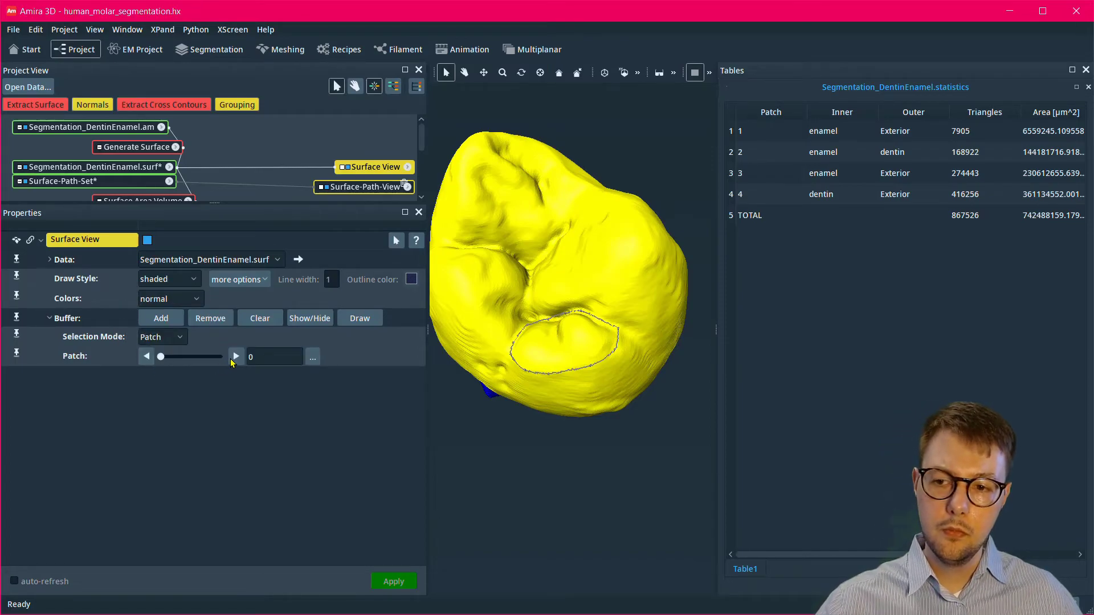
pyautogui.click(236, 357)
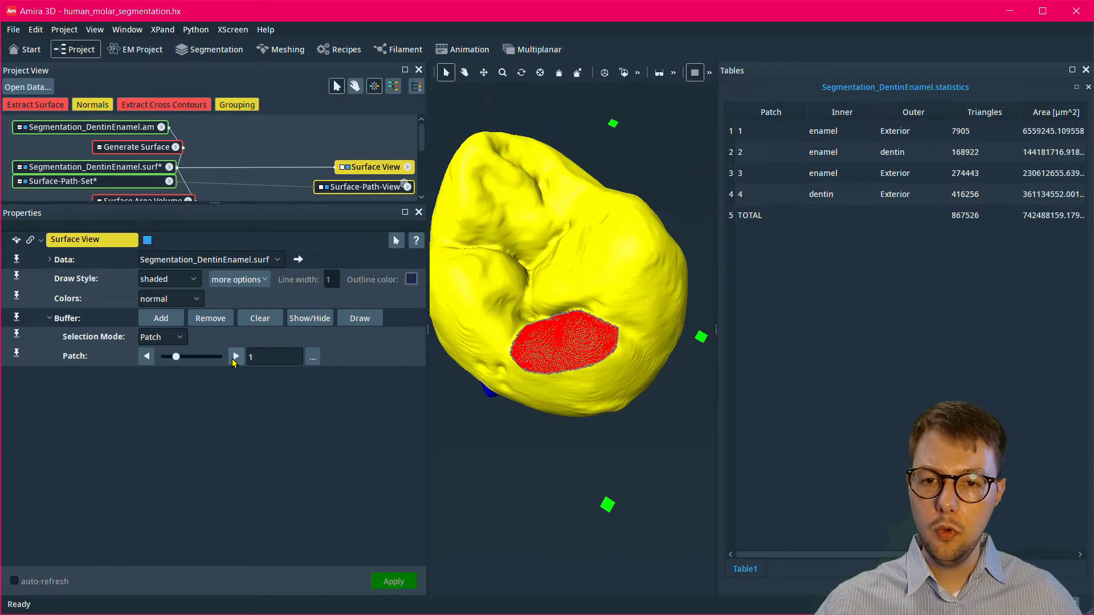
pyautogui.doubleClick(250, 356)
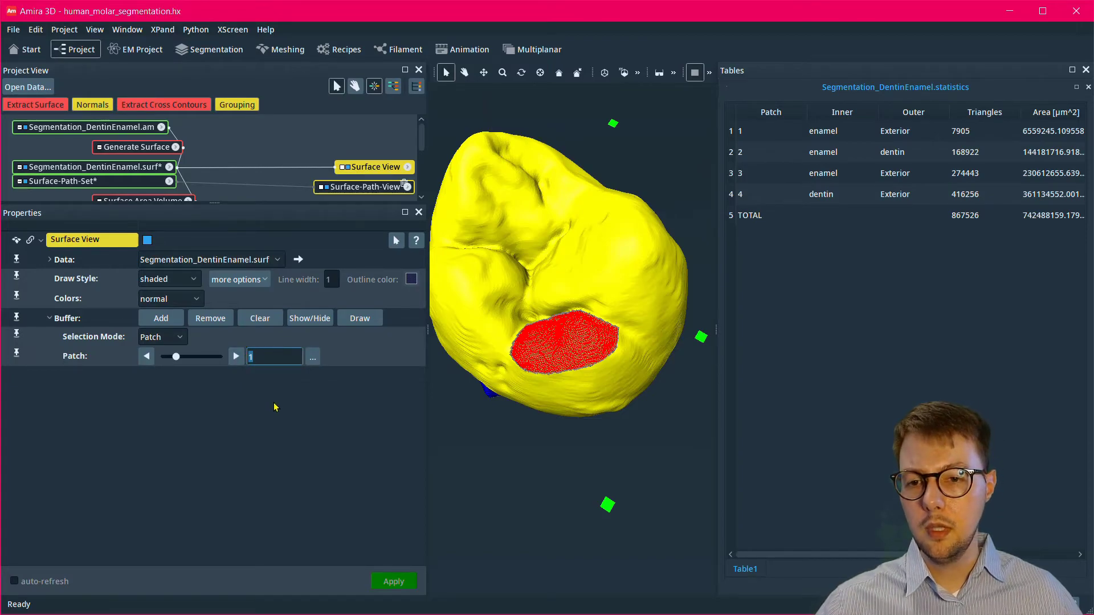
pyautogui.click(747, 134)
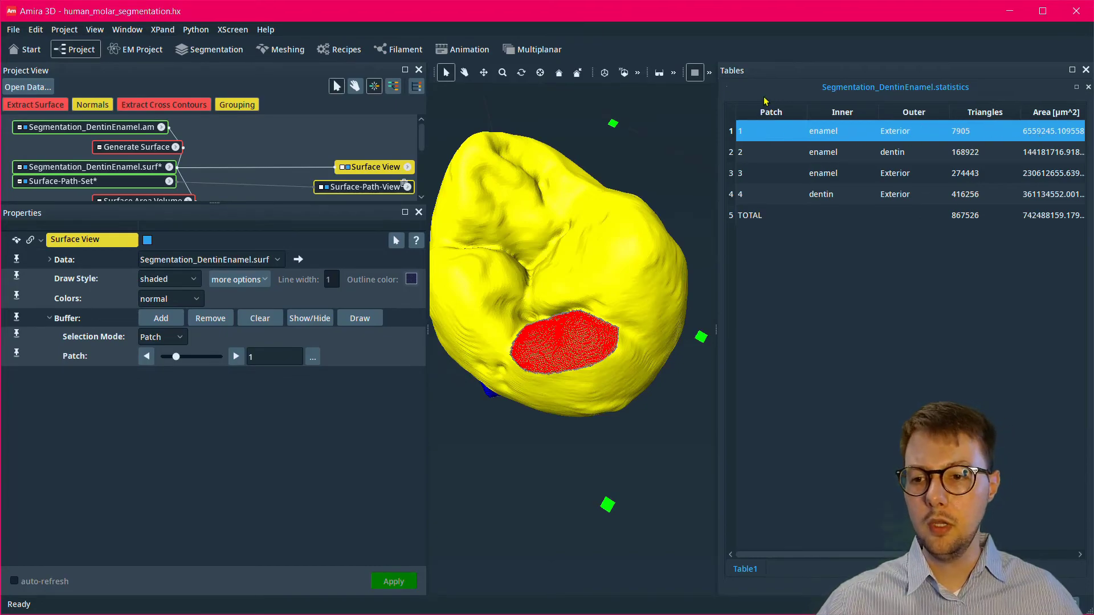
# Switch viewer units to millimetres so patch 1's area reads 6.559245 mm².
pyautogui.click(674, 73)
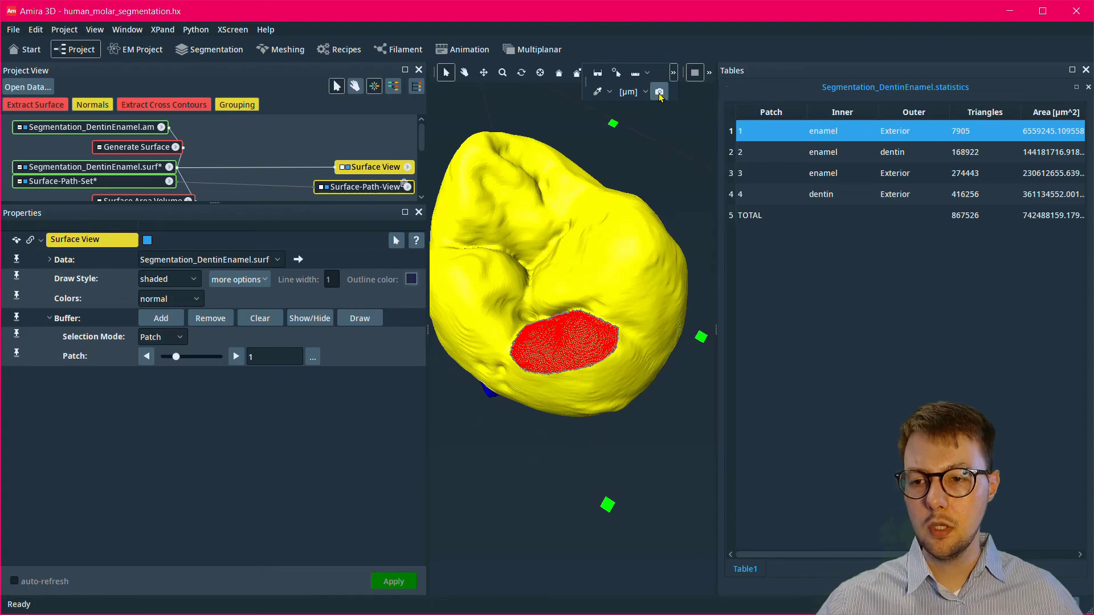
pyautogui.click(637, 92)
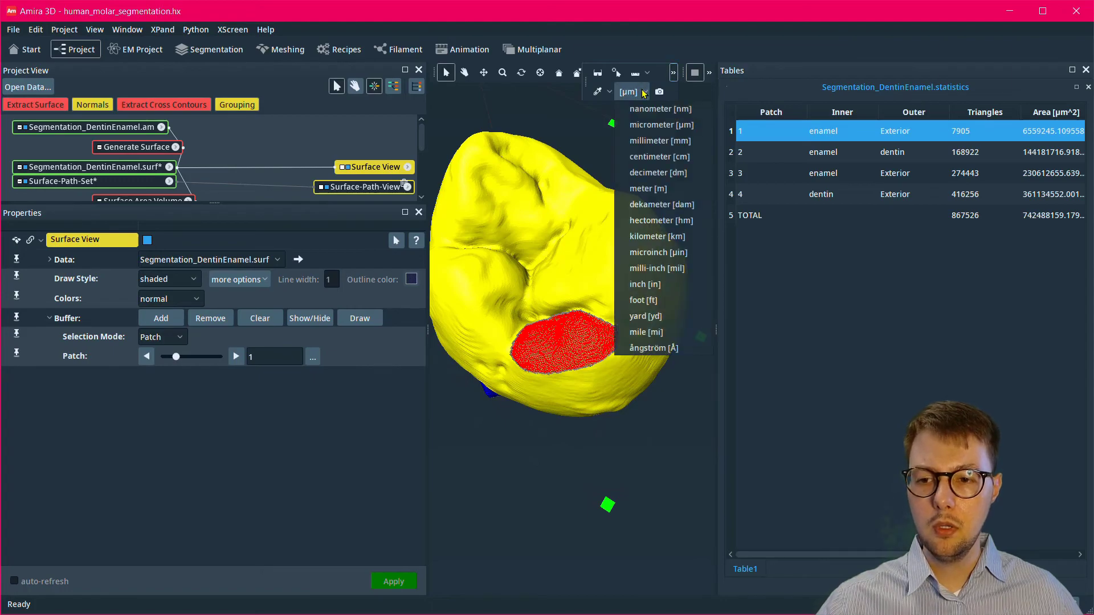
pyautogui.click(661, 141)
pyautogui.click(1076, 133)
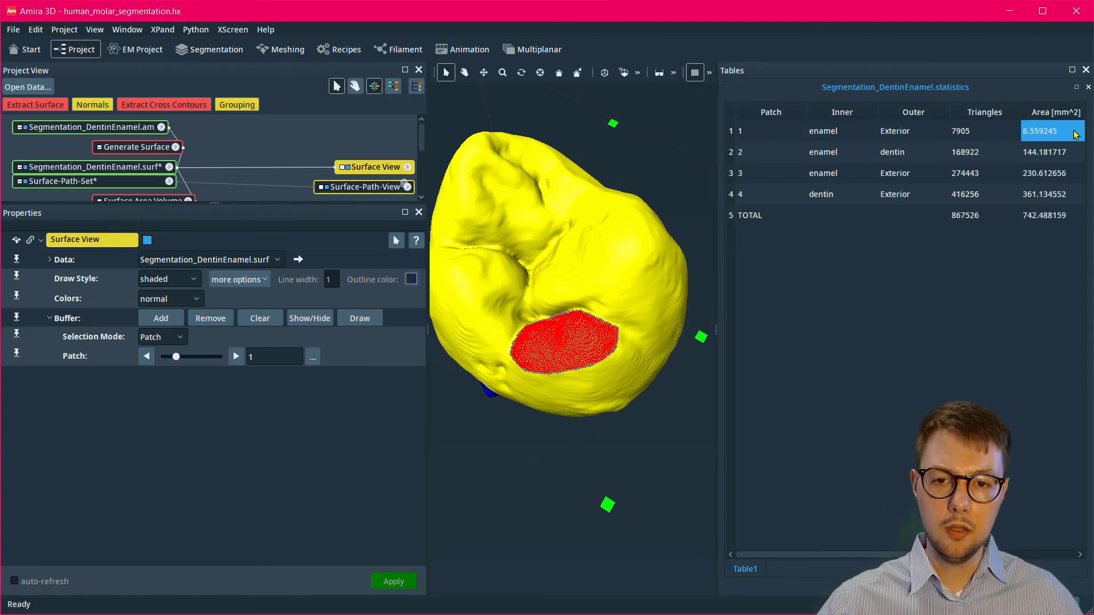